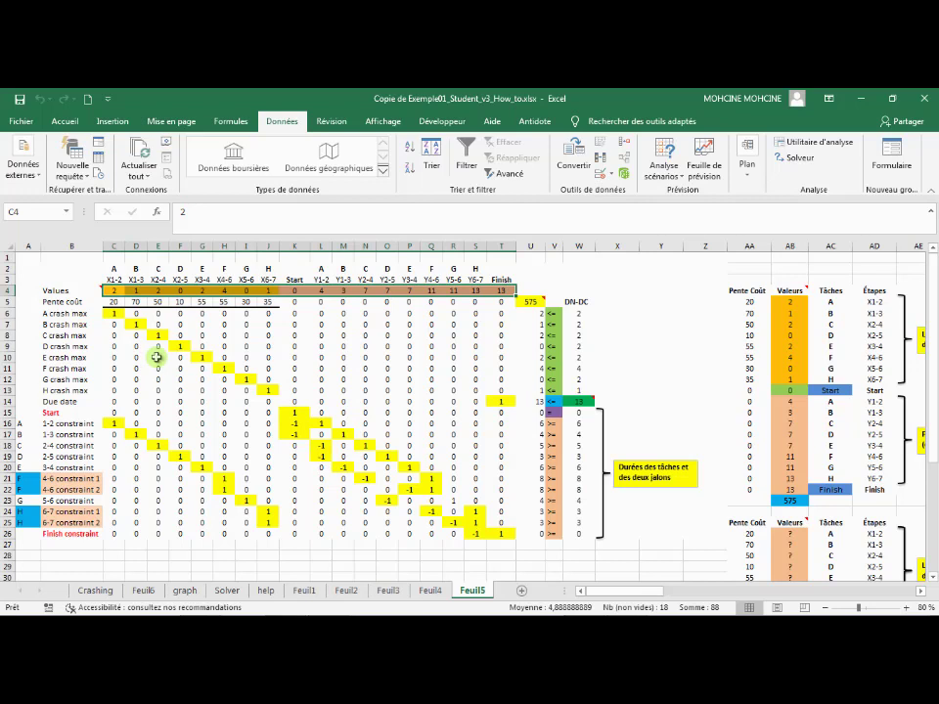
Clear the contents of the Values row, C4:T4, and open Solver
key(Delete)
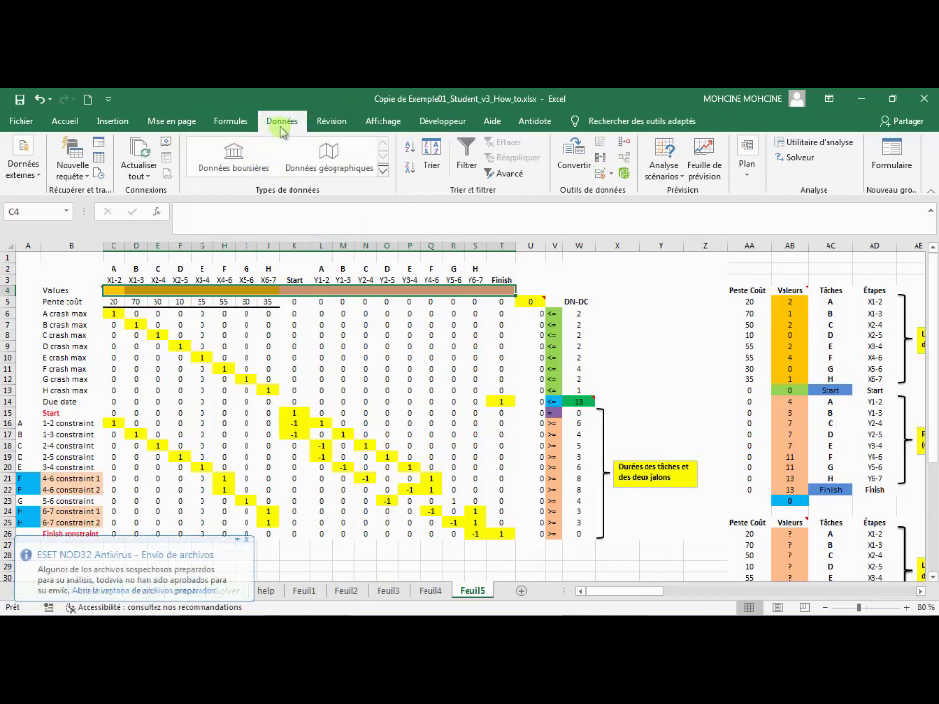
click(796, 160)
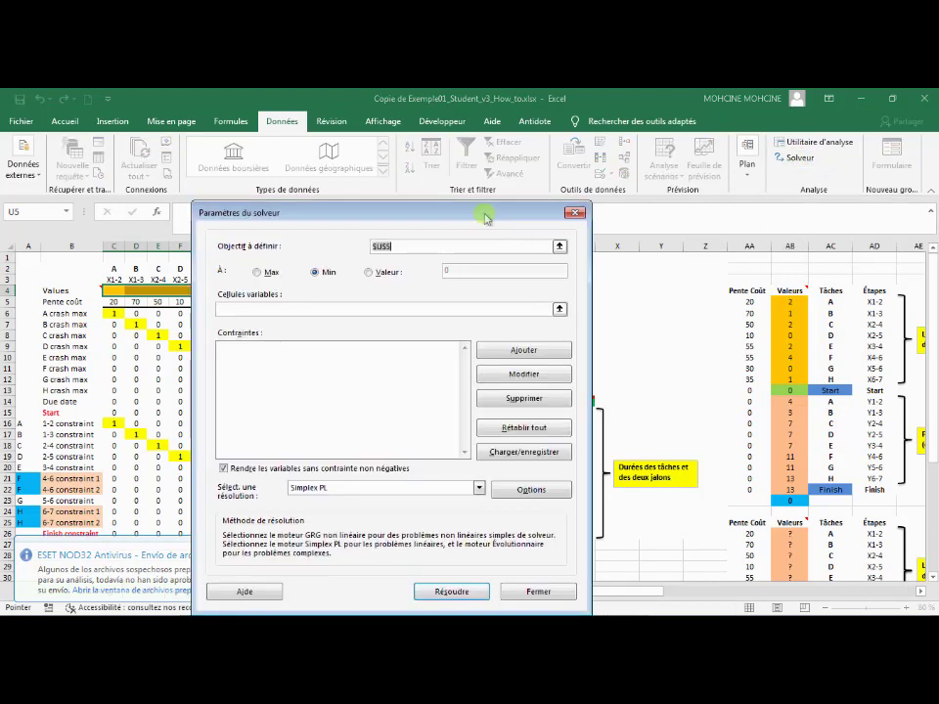
drag(486, 217, 437, 368)
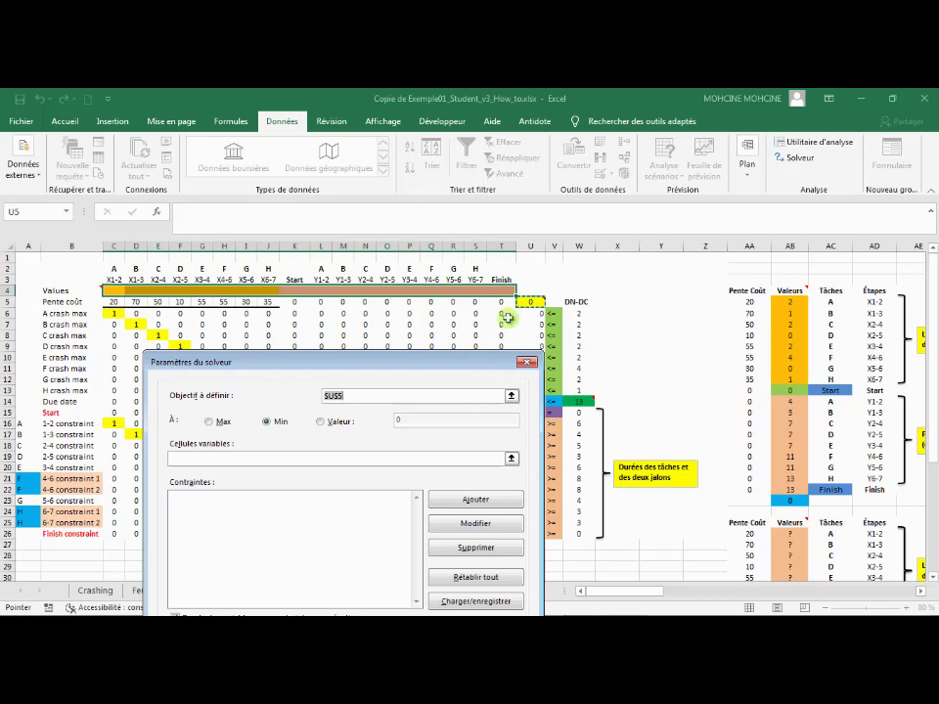
Set cell U5 as the Solver objective with Min as the optimization goal
click(510, 396)
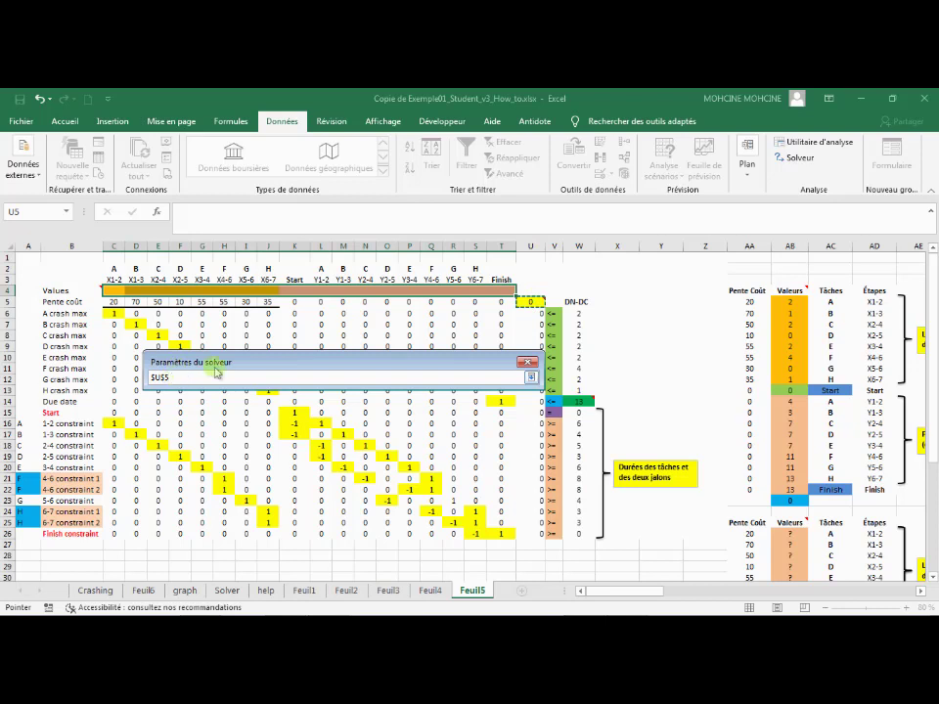
click(533, 377)
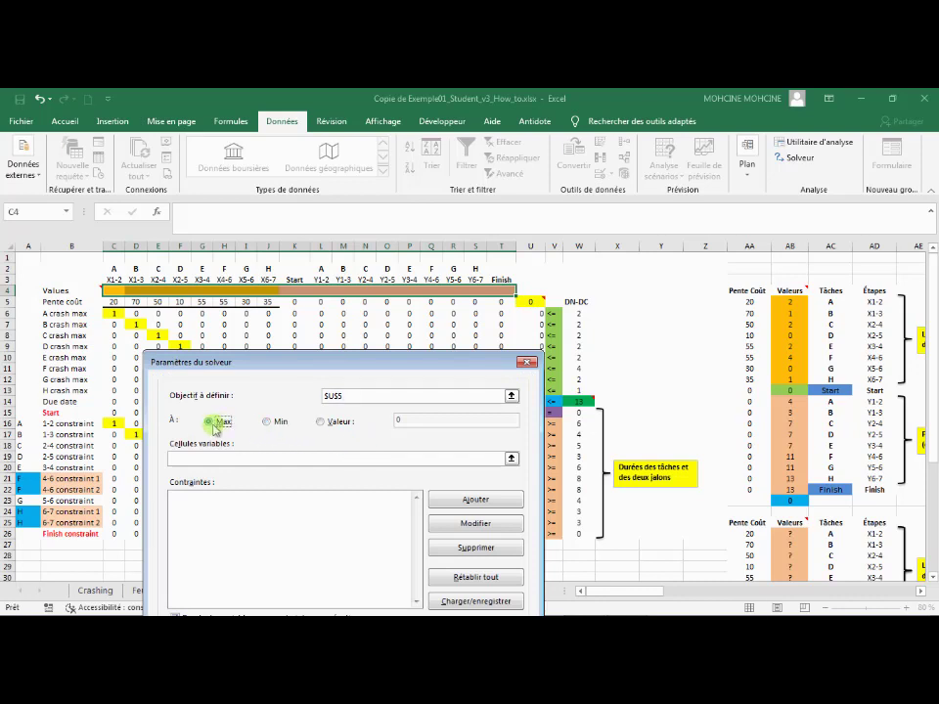
click(266, 422)
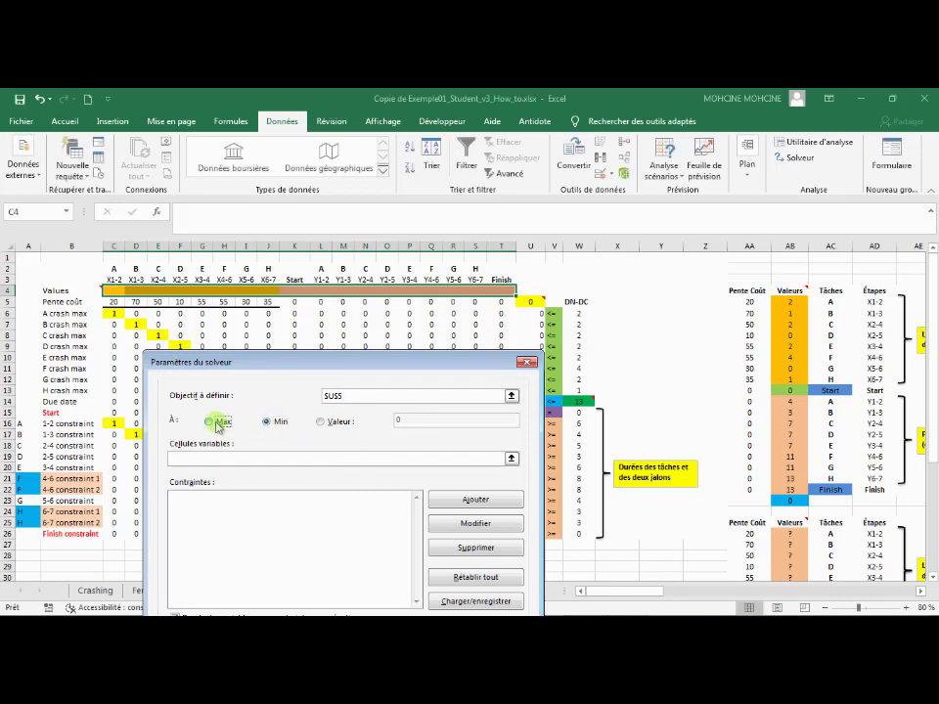
click(217, 423)
click(269, 423)
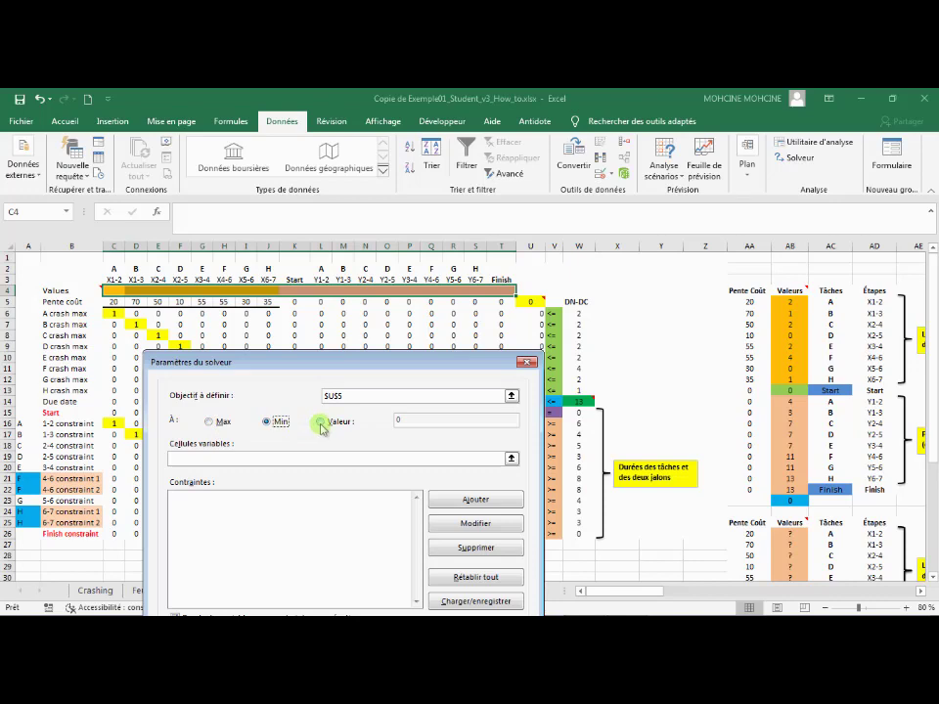
click(266, 422)
Define the Values row range C4:T4 as Solver's variable cells
drag(342, 364, 579, 303)
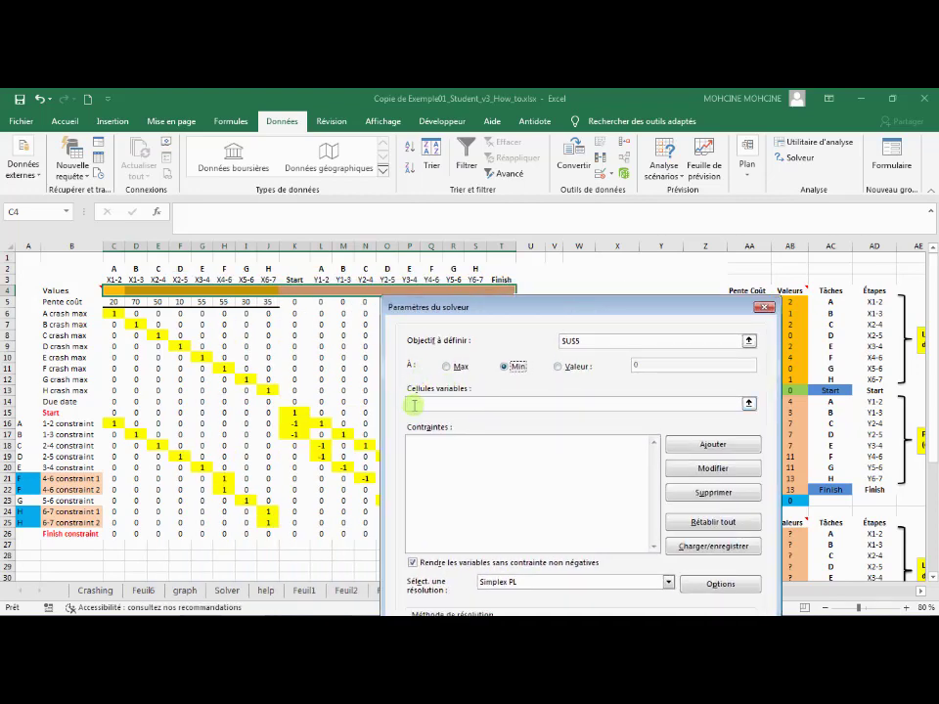
click(748, 405)
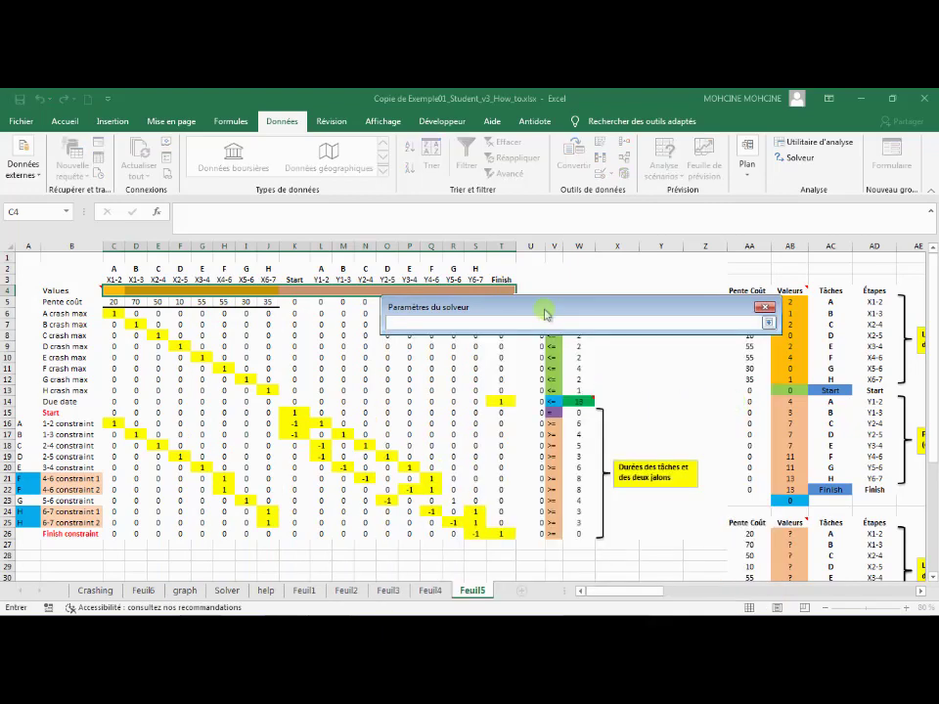
drag(548, 324, 347, 455)
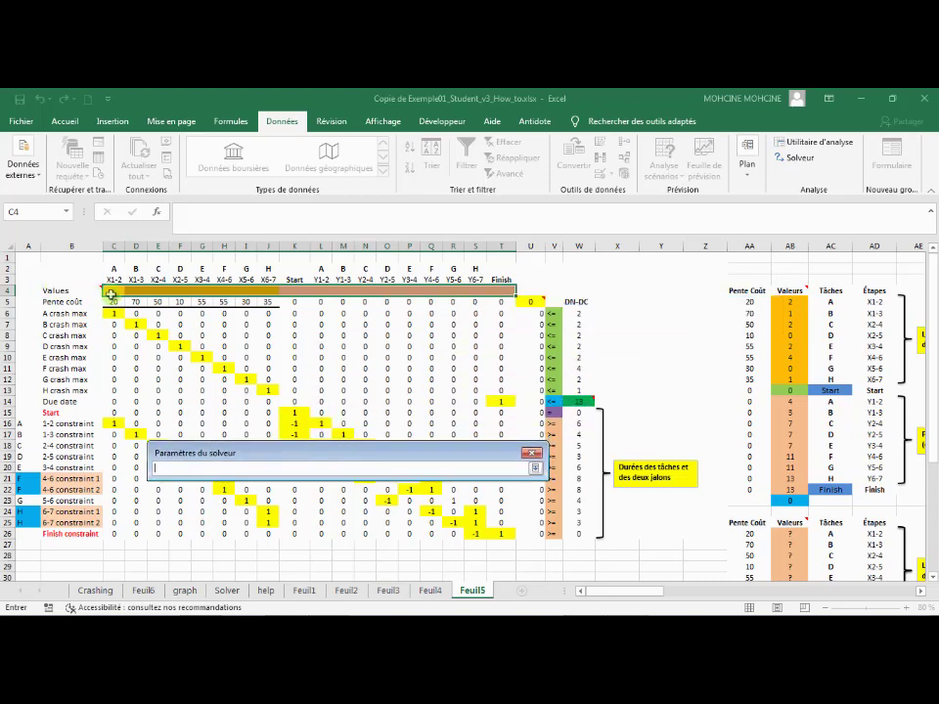
drag(113, 291, 389, 319)
click(342, 324)
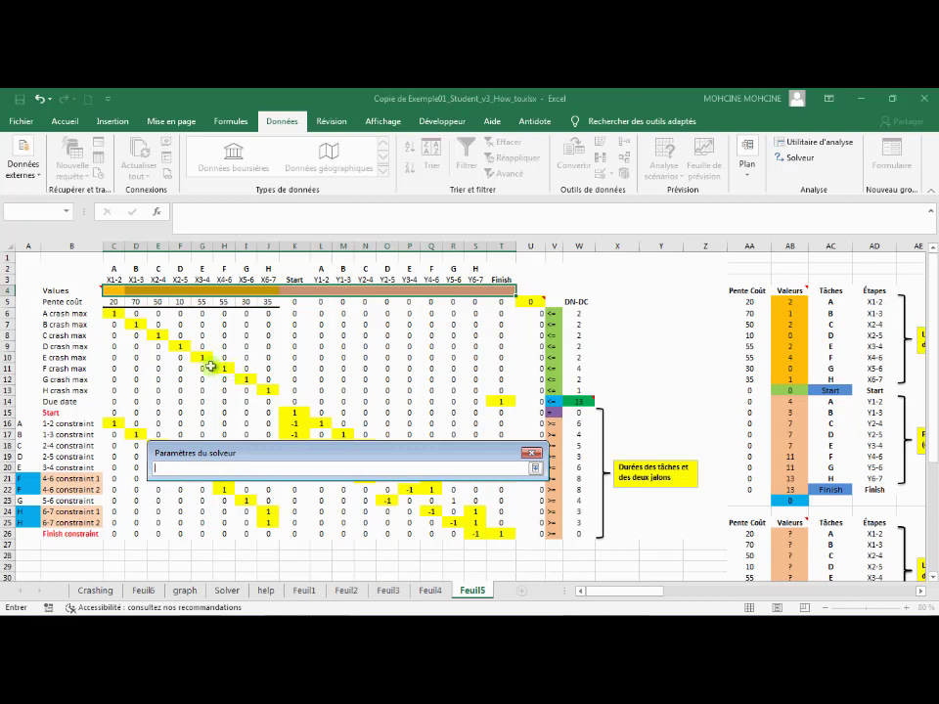
drag(113, 290, 501, 291)
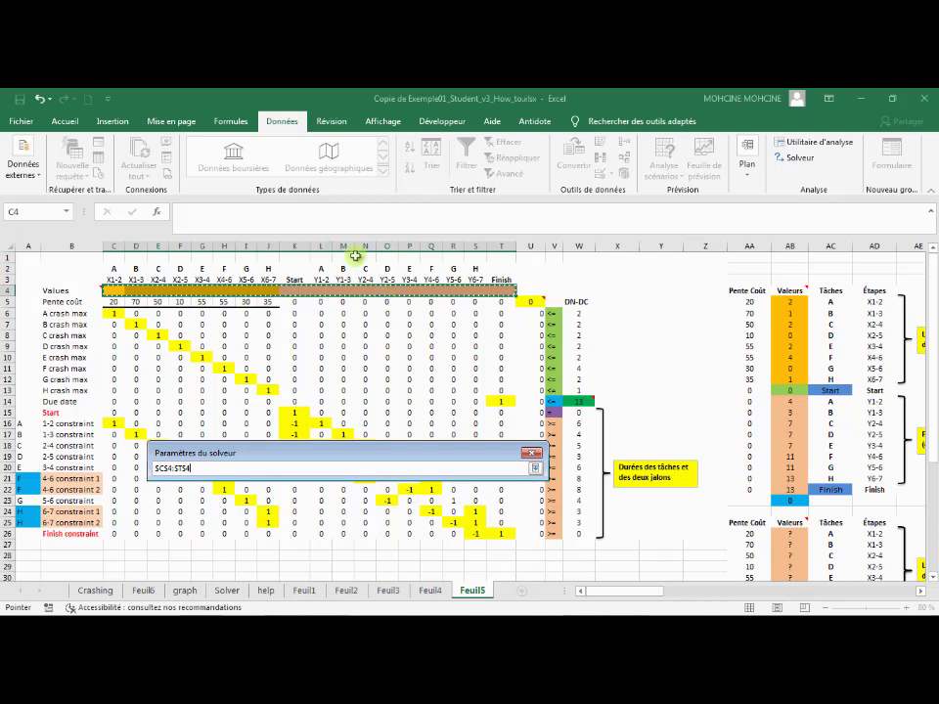
click(535, 467)
Add a Solver constraint for the crash maximums requiring U6:U13 <= W6:W13
drag(451, 455, 457, 299)
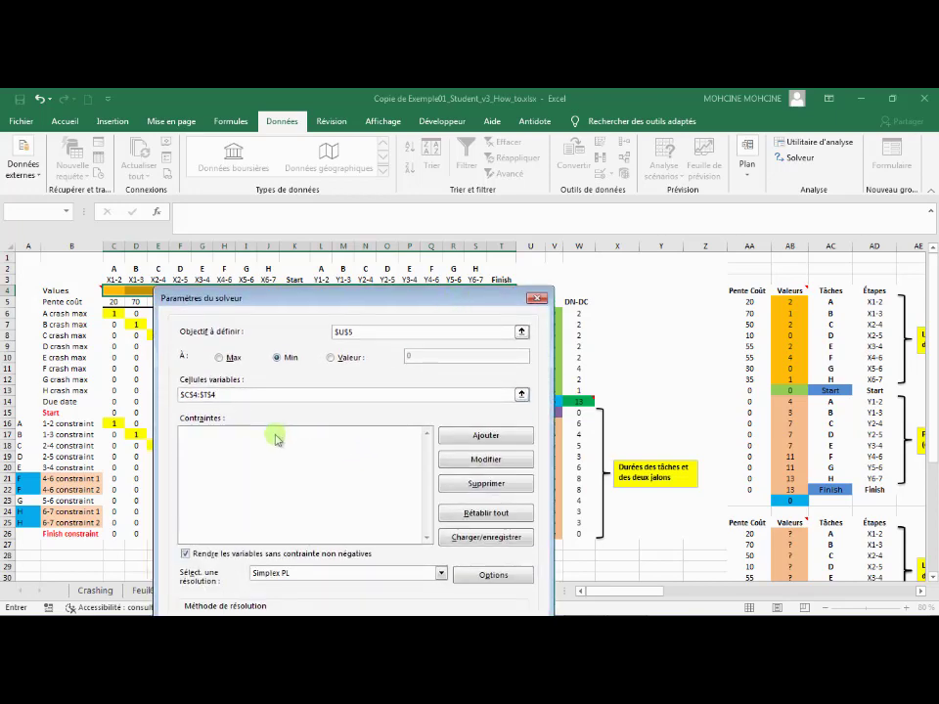
click(486, 435)
drag(396, 510, 359, 323)
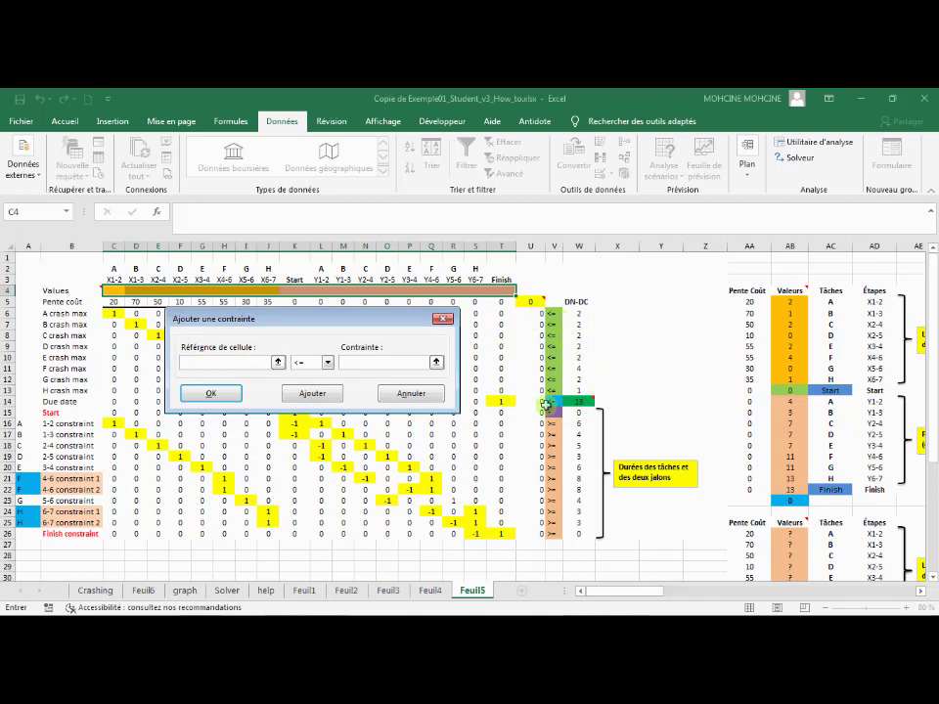
click(277, 363)
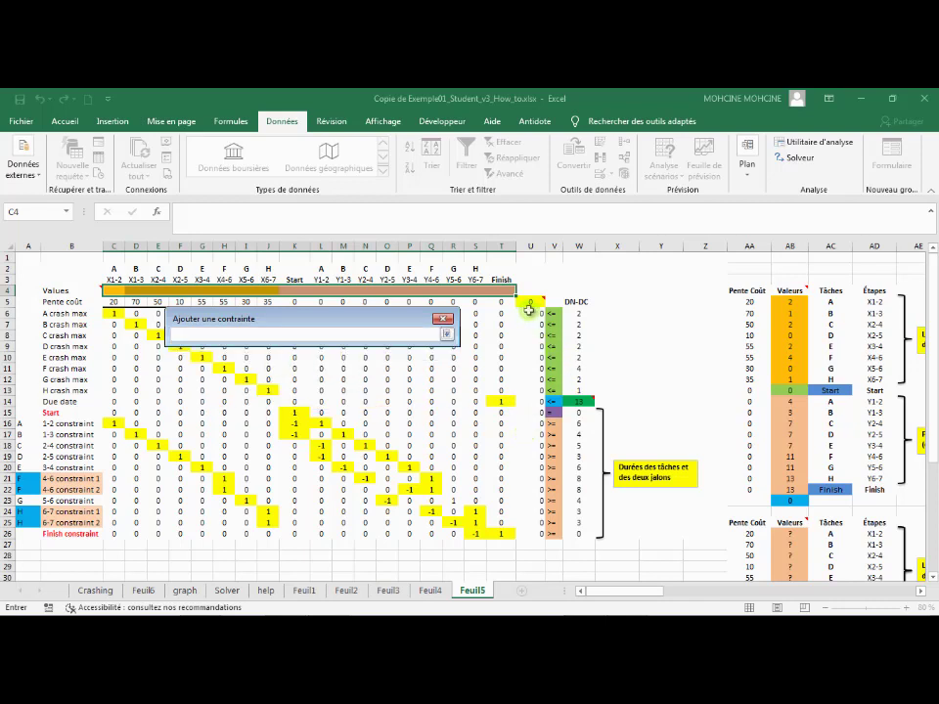
drag(528, 311, 533, 389)
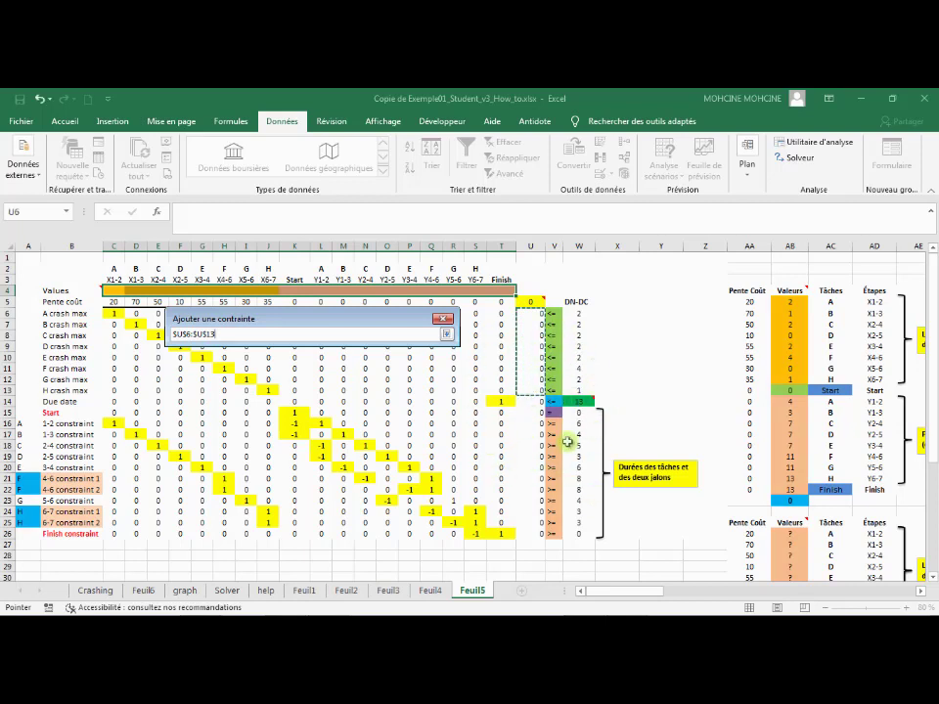
click(446, 335)
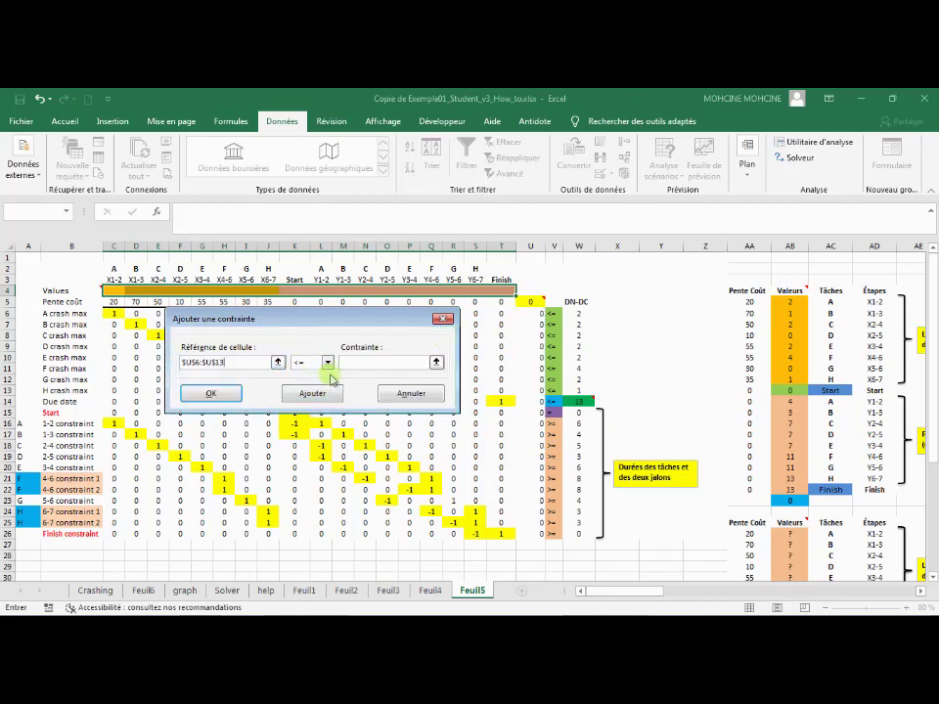
click(437, 362)
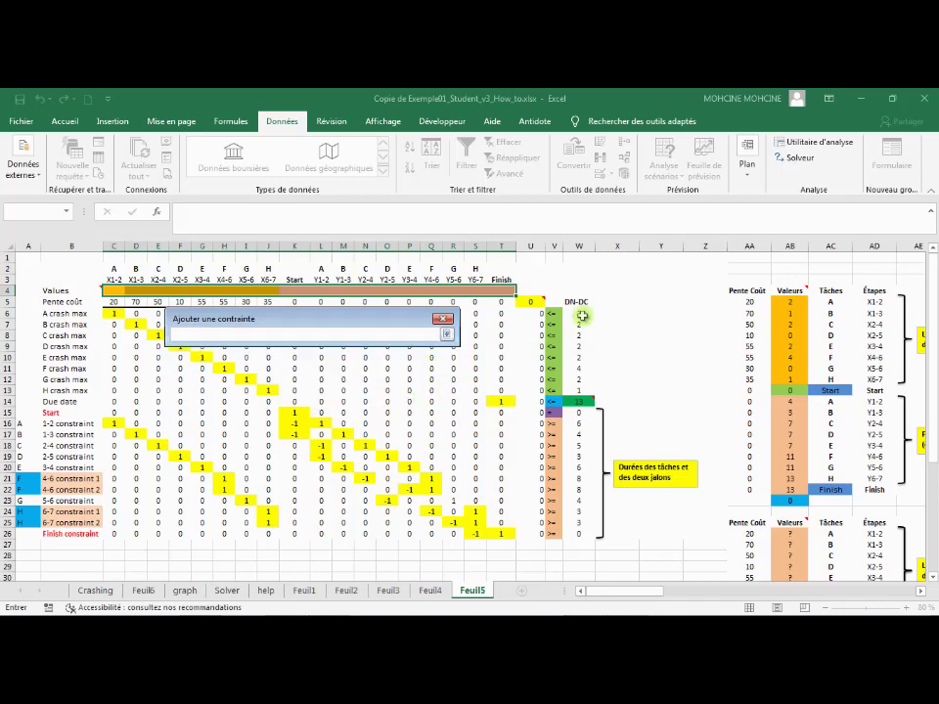
drag(578, 315, 573, 390)
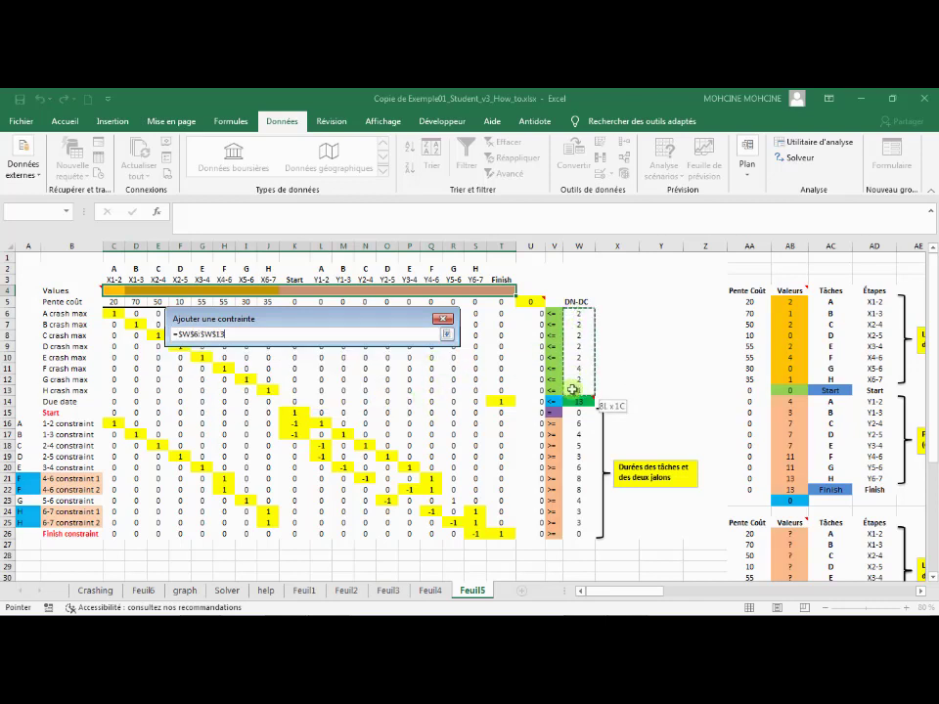
click(445, 336)
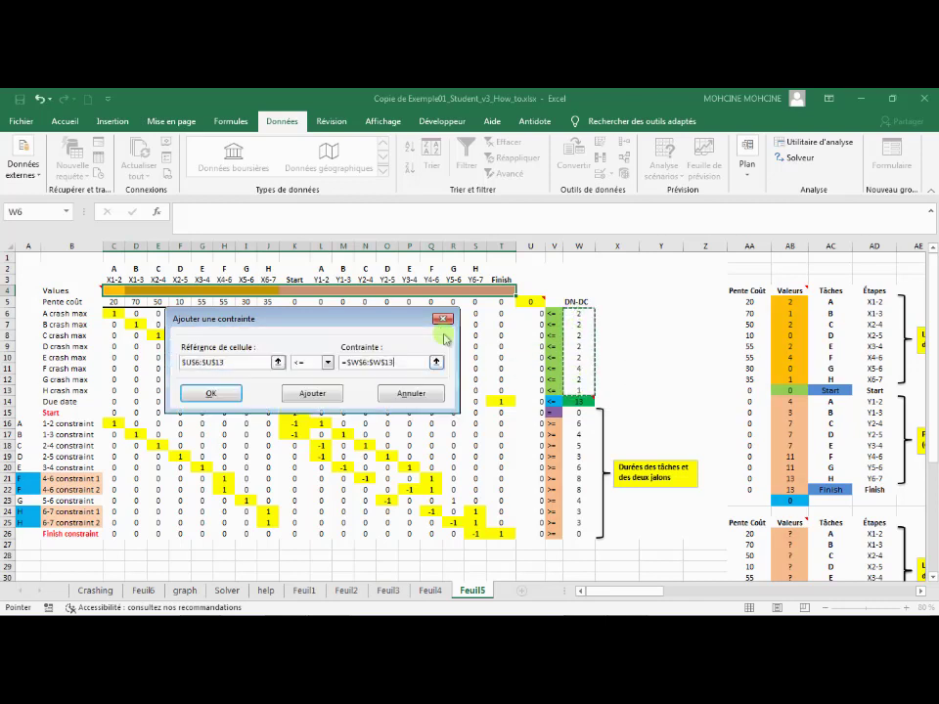
click(308, 396)
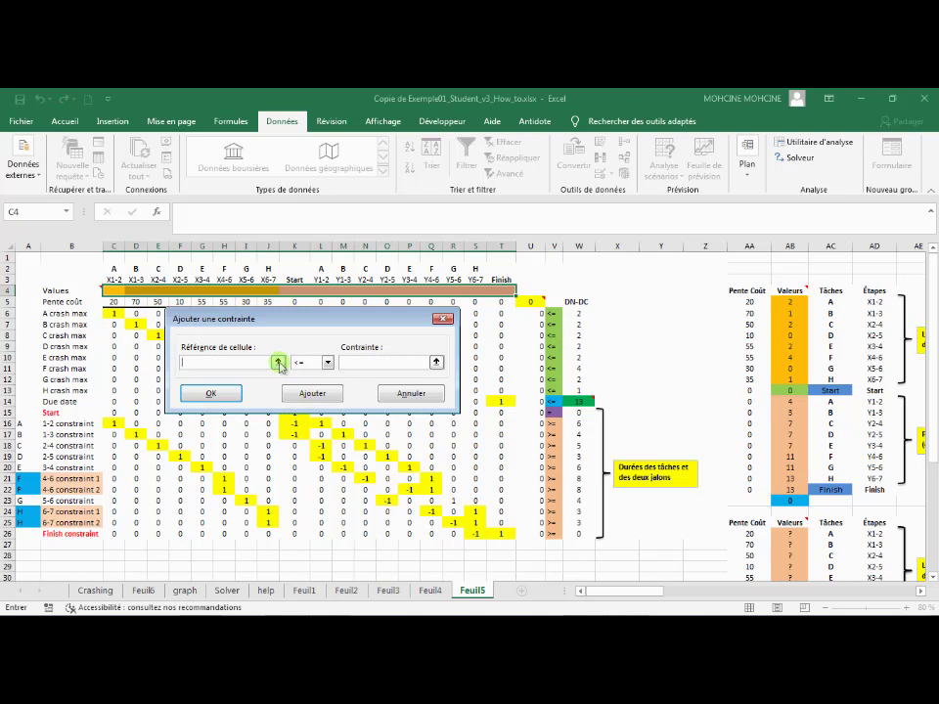
Add the due date constraint requiring U14 <= W14
click(278, 362)
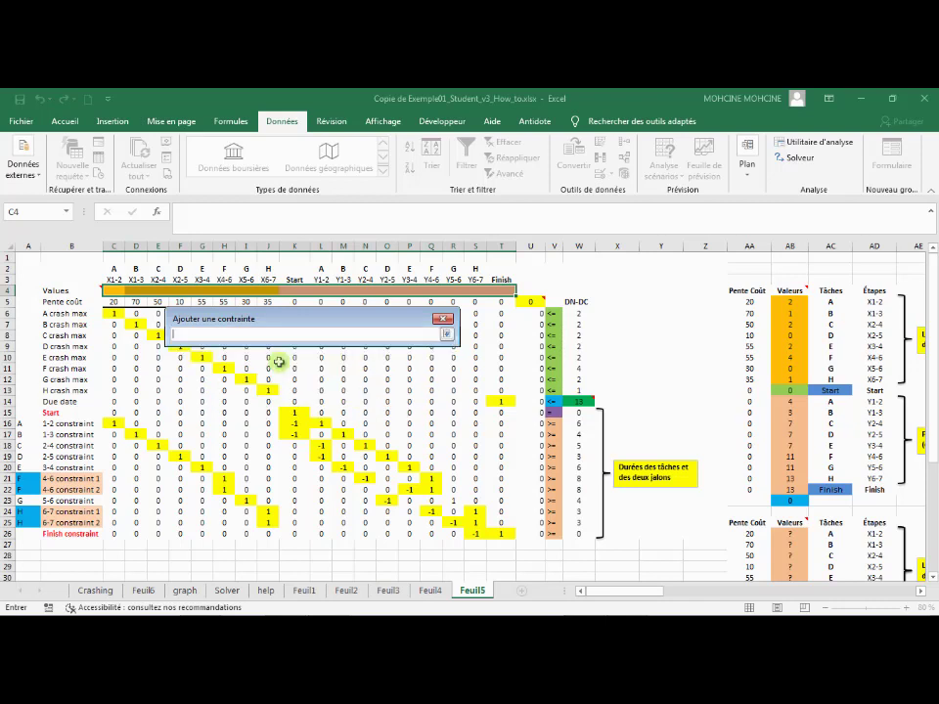
click(531, 401)
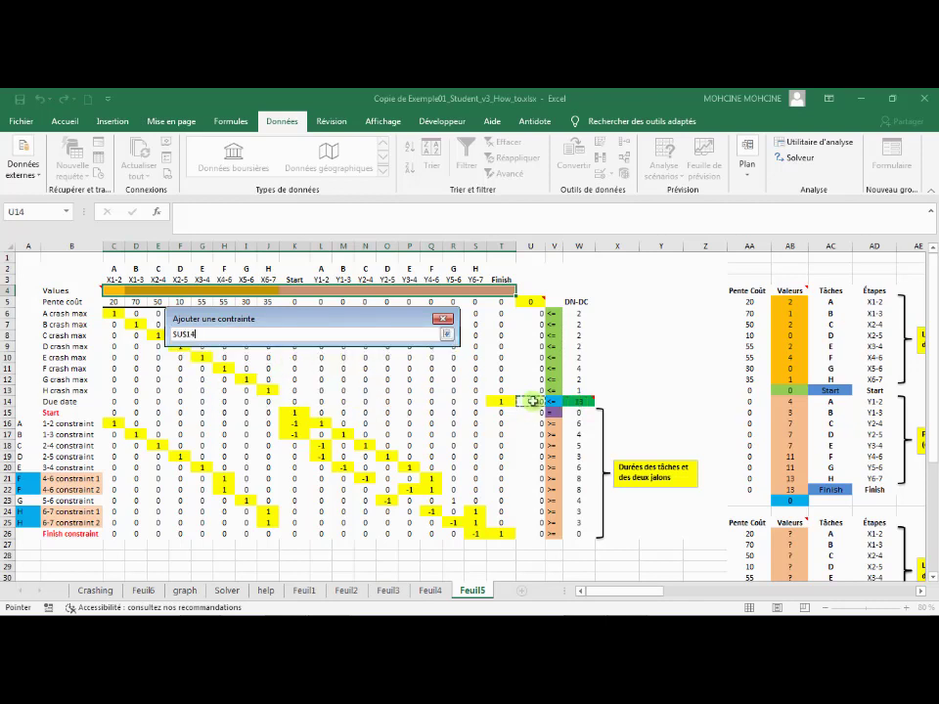
click(447, 336)
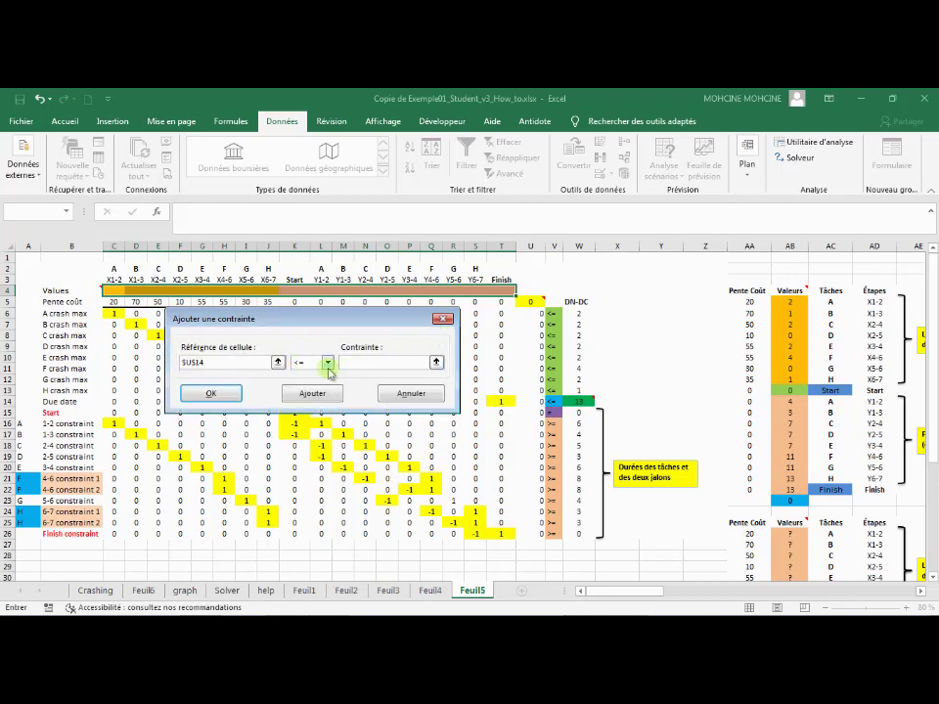
click(436, 363)
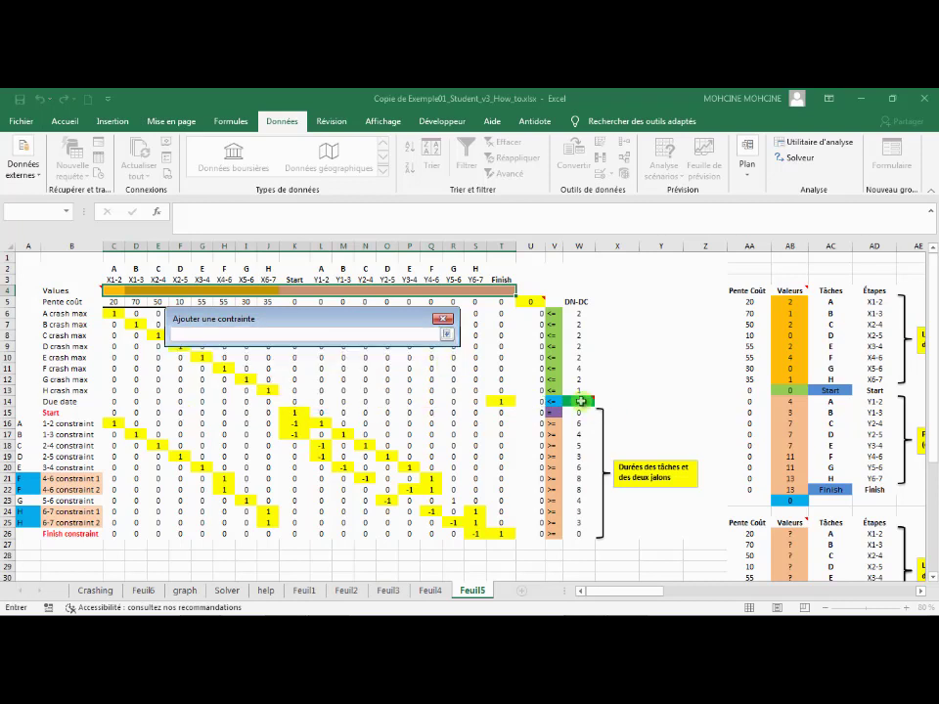
key(Right)
key(Right)
click(447, 336)
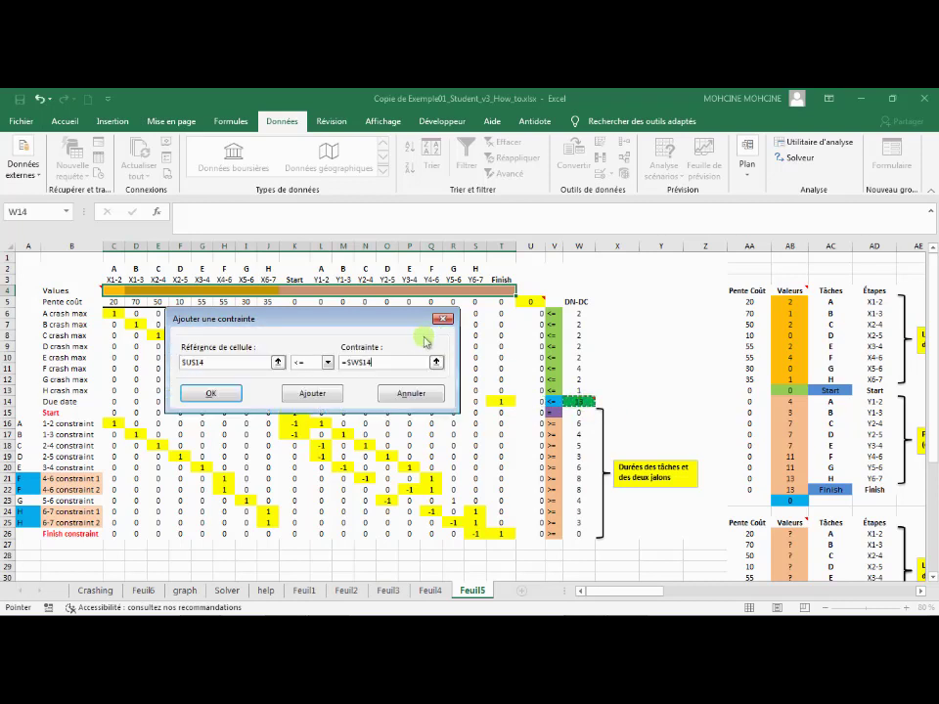
click(312, 392)
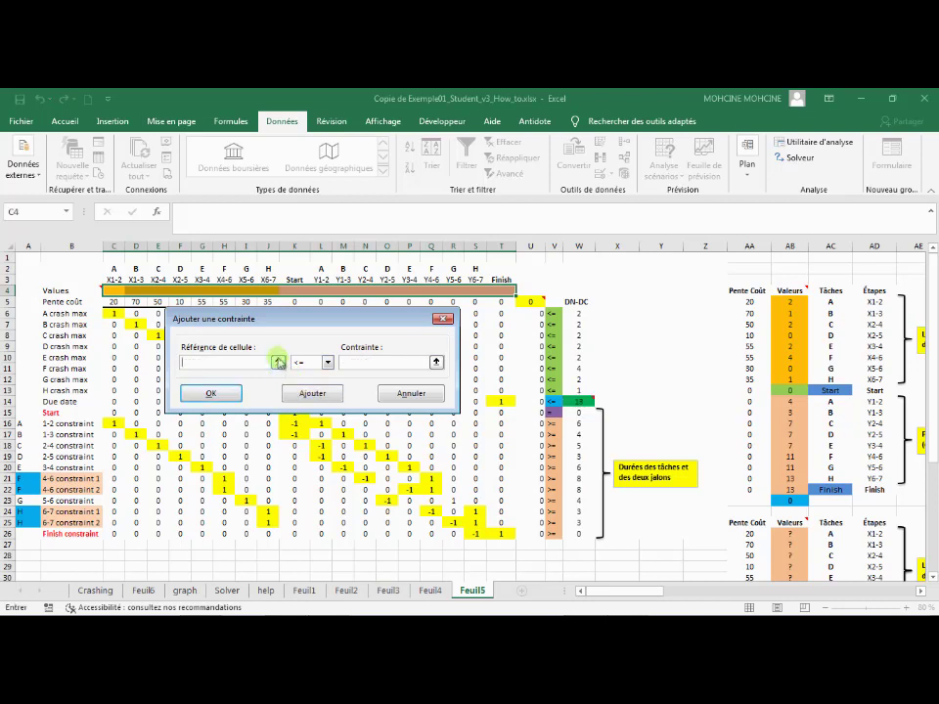
Add the Start row constraint requiring U15 = W15
click(278, 361)
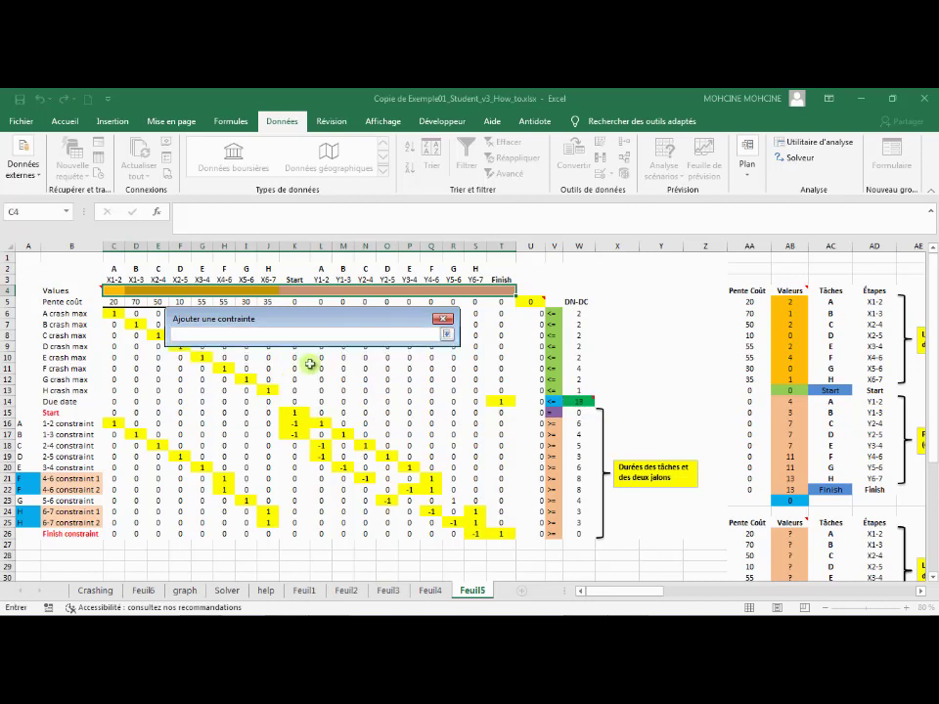
click(528, 413)
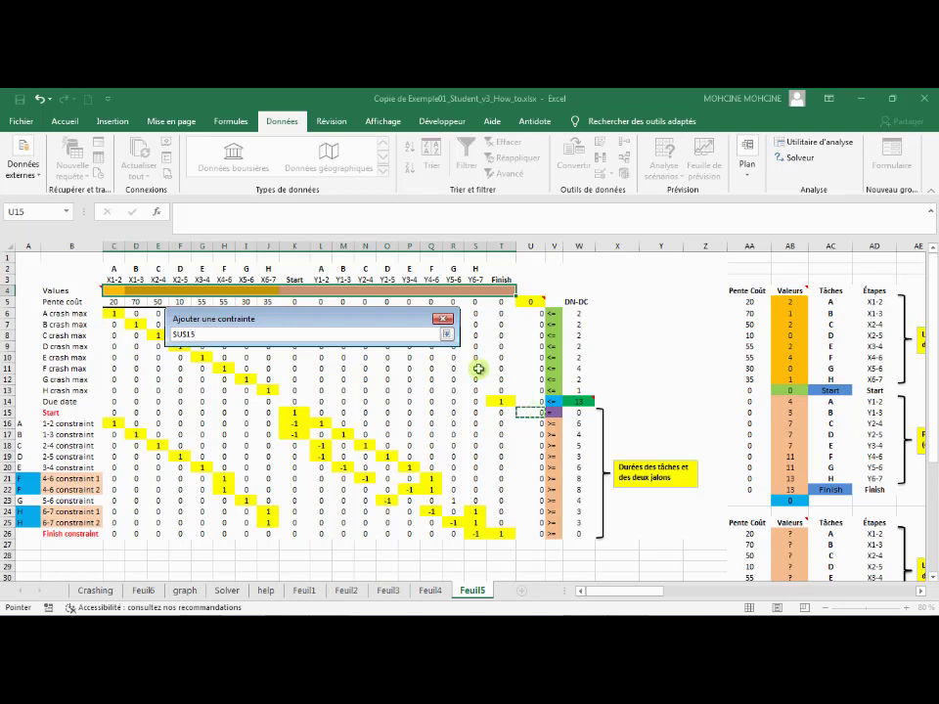
click(447, 334)
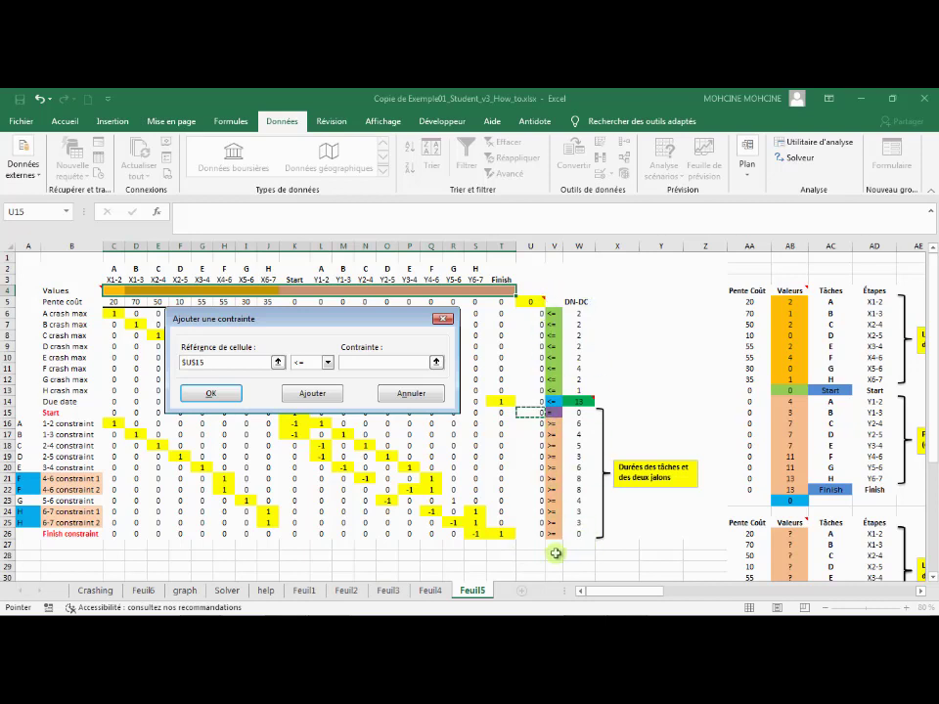
click(329, 362)
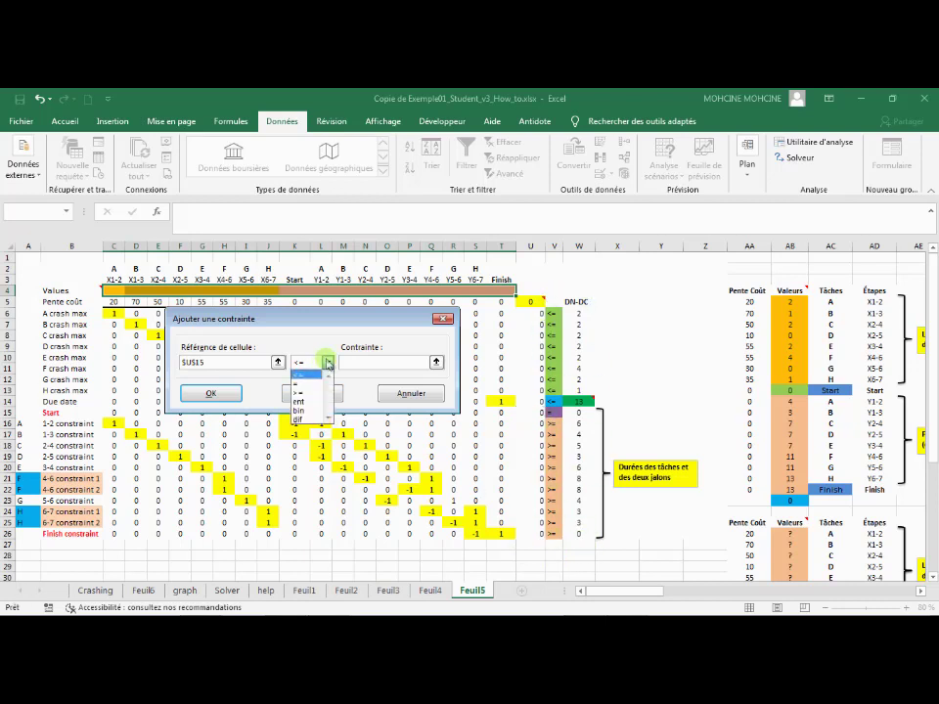
click(305, 385)
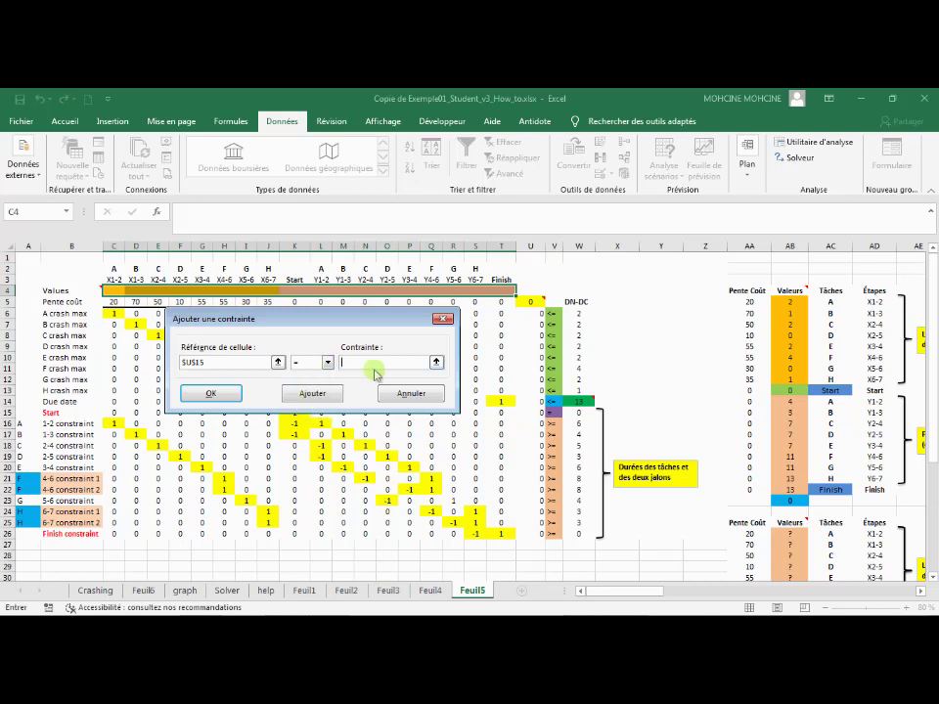
click(436, 362)
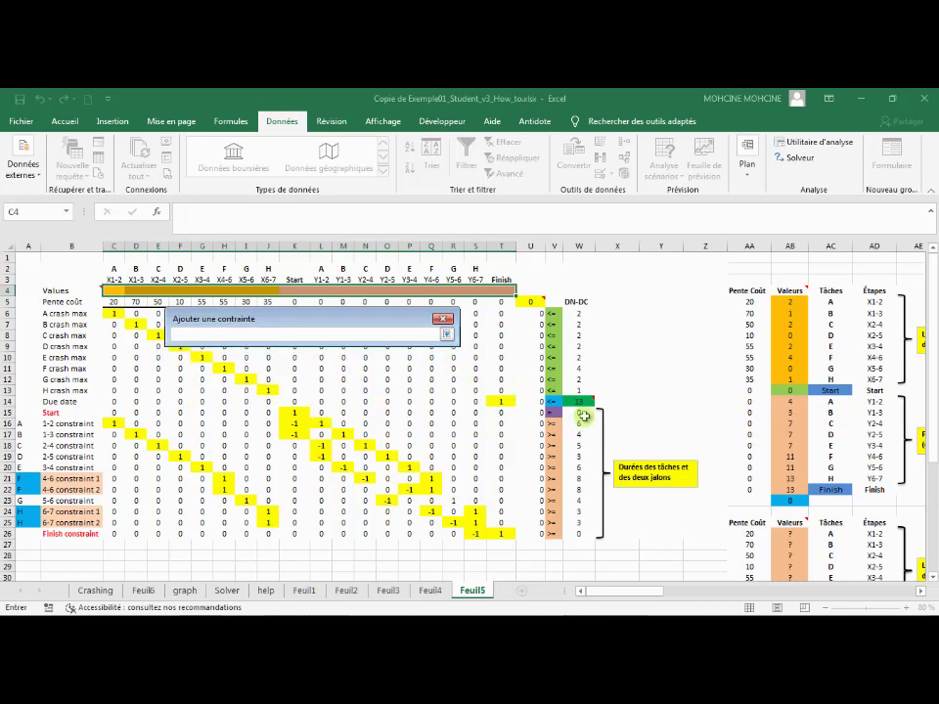
click(579, 411)
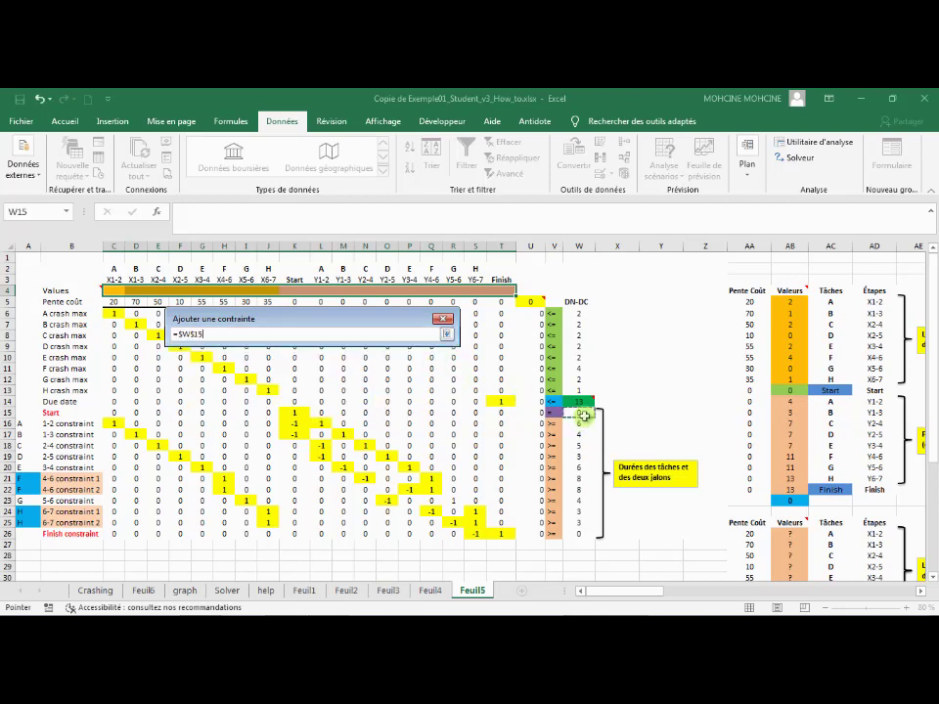
click(447, 334)
click(311, 393)
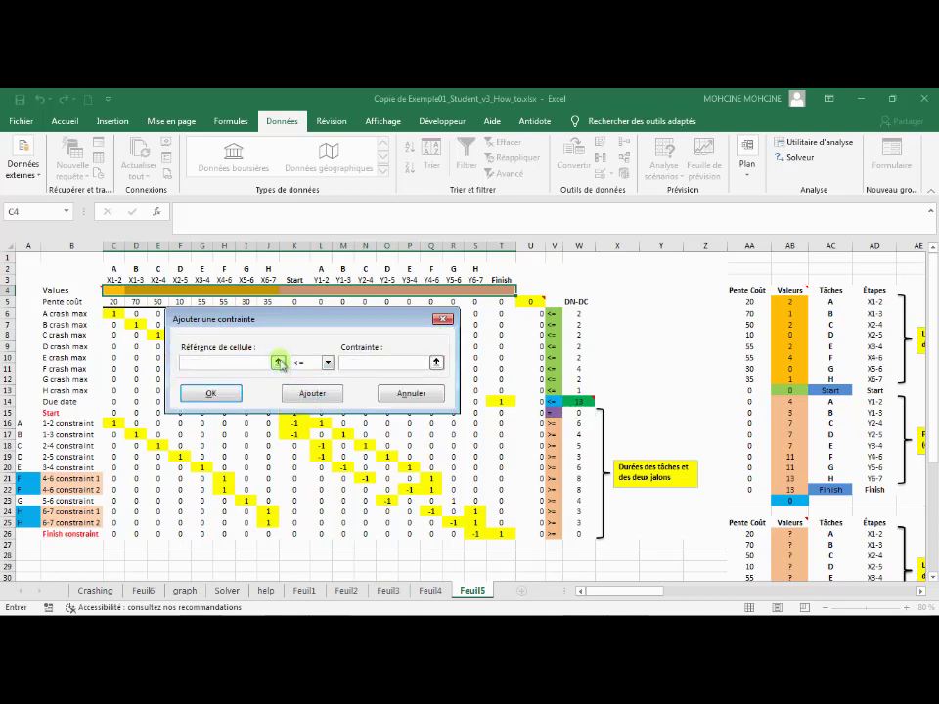
Add the precedence constraints requiring U16:U26 >= W16:W26 and finish entering constraints
click(280, 363)
drag(534, 423, 532, 532)
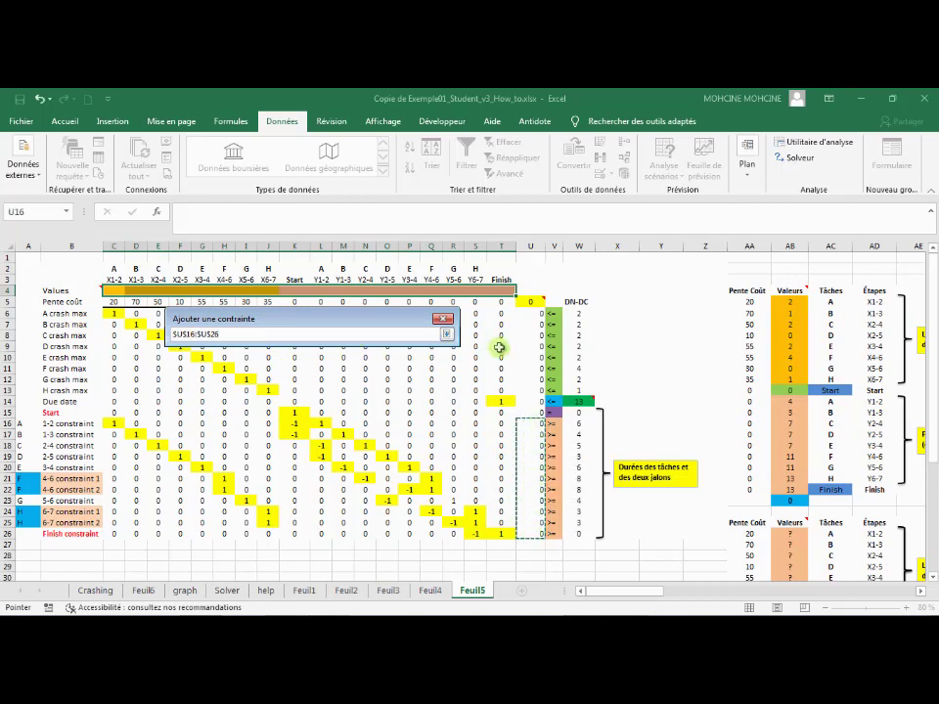
click(446, 334)
click(326, 363)
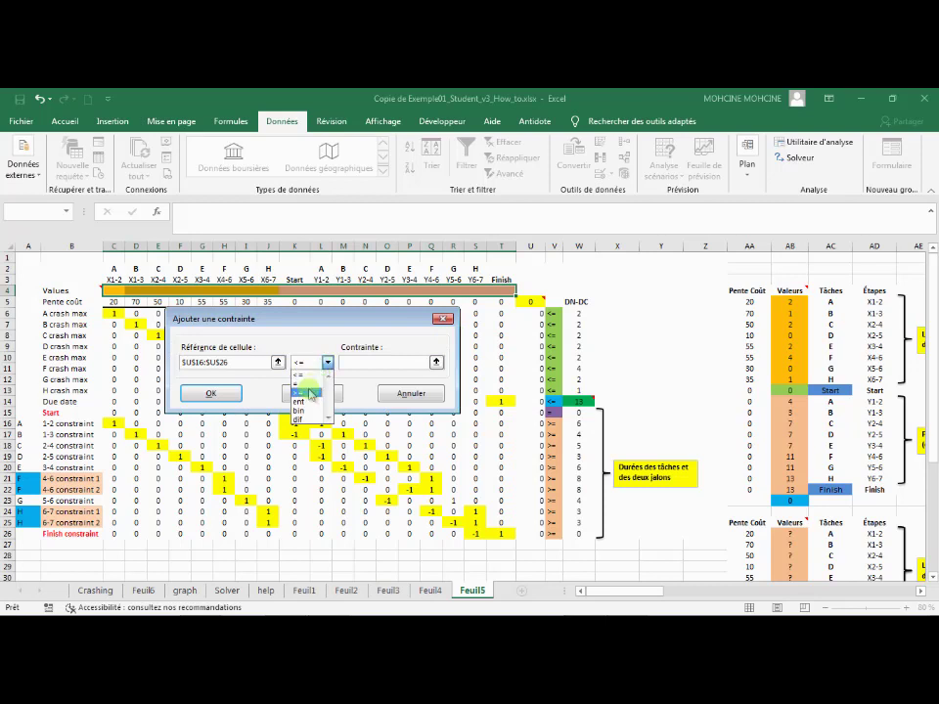
click(299, 392)
click(438, 362)
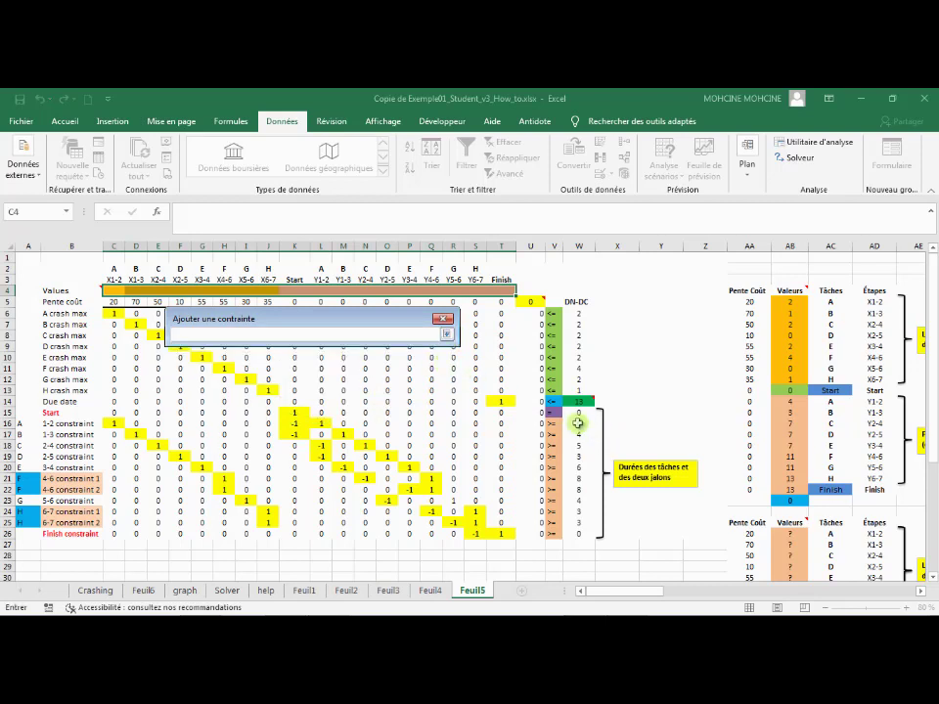
drag(578, 423, 574, 532)
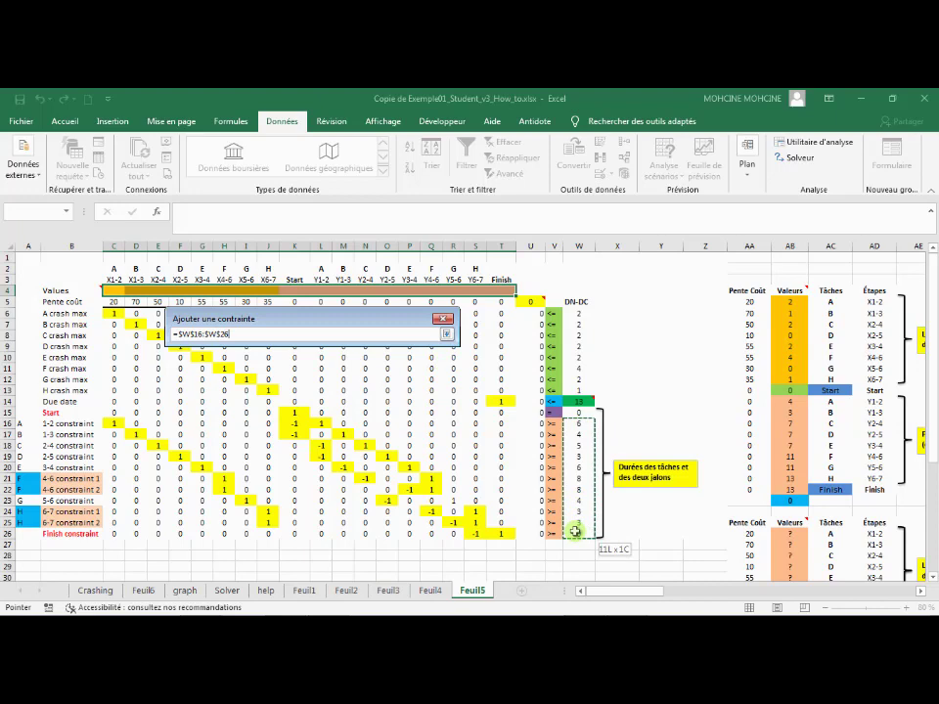
click(446, 335)
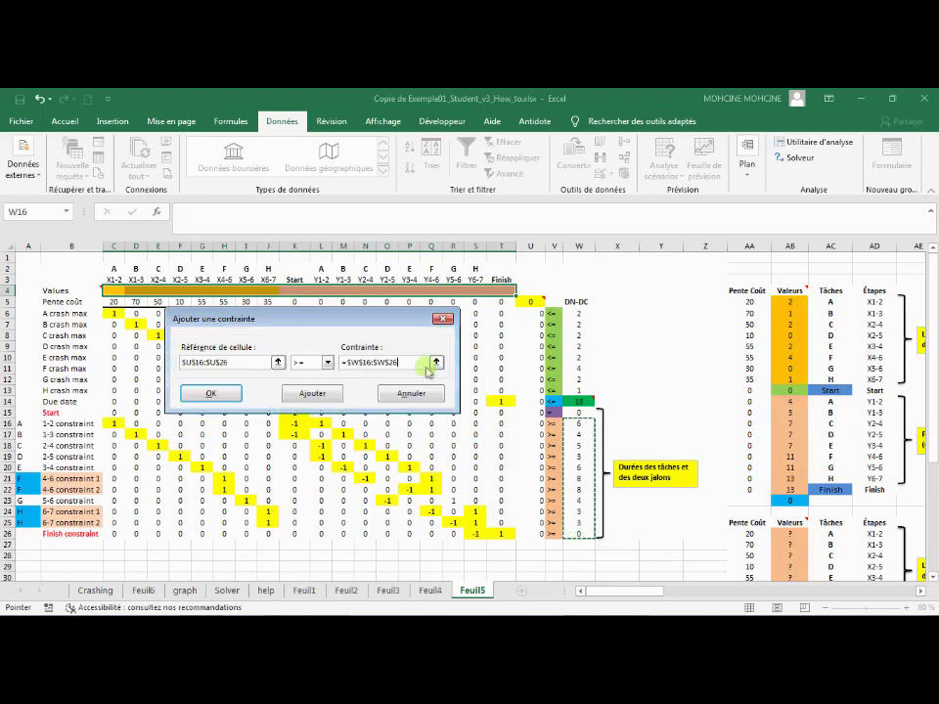
click(229, 400)
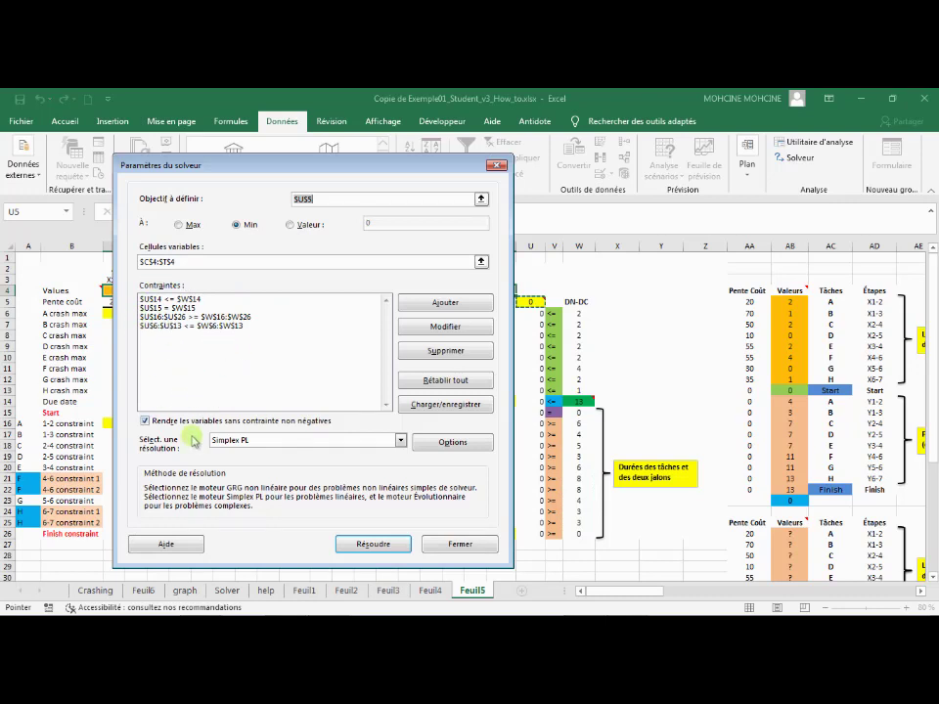
Choose Simplex PL as the solving method, solve the model and keep the Solver solution
click(326, 442)
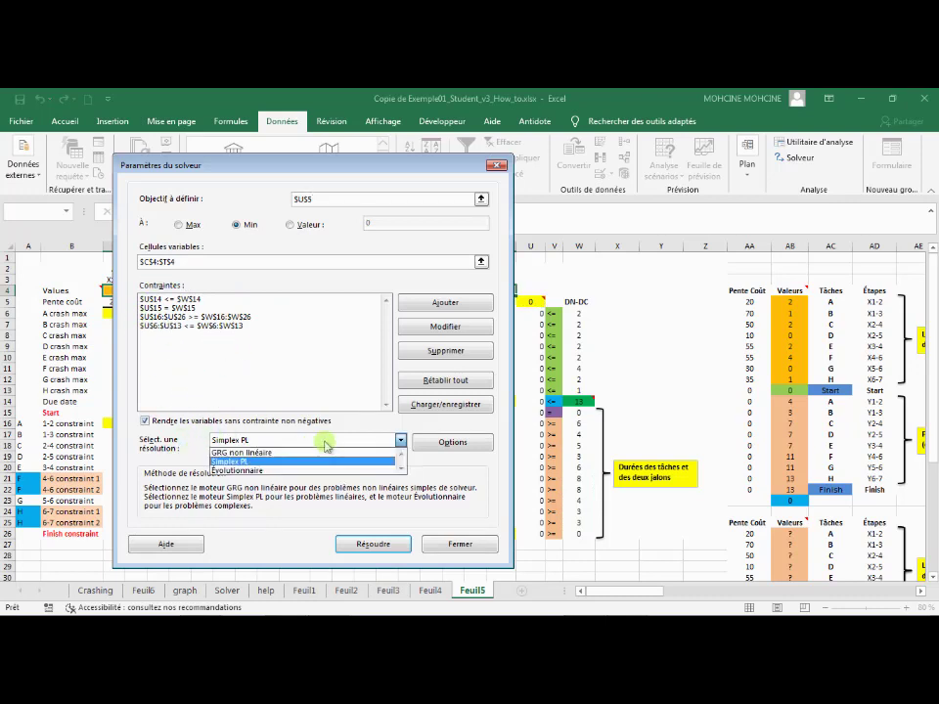
click(257, 463)
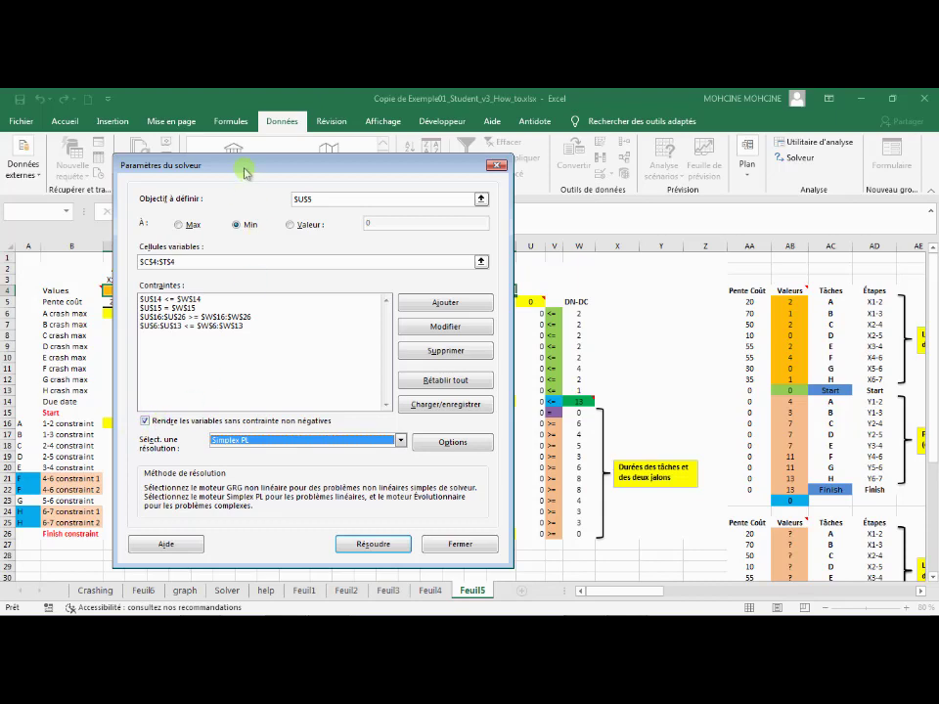
drag(241, 170, 338, 334)
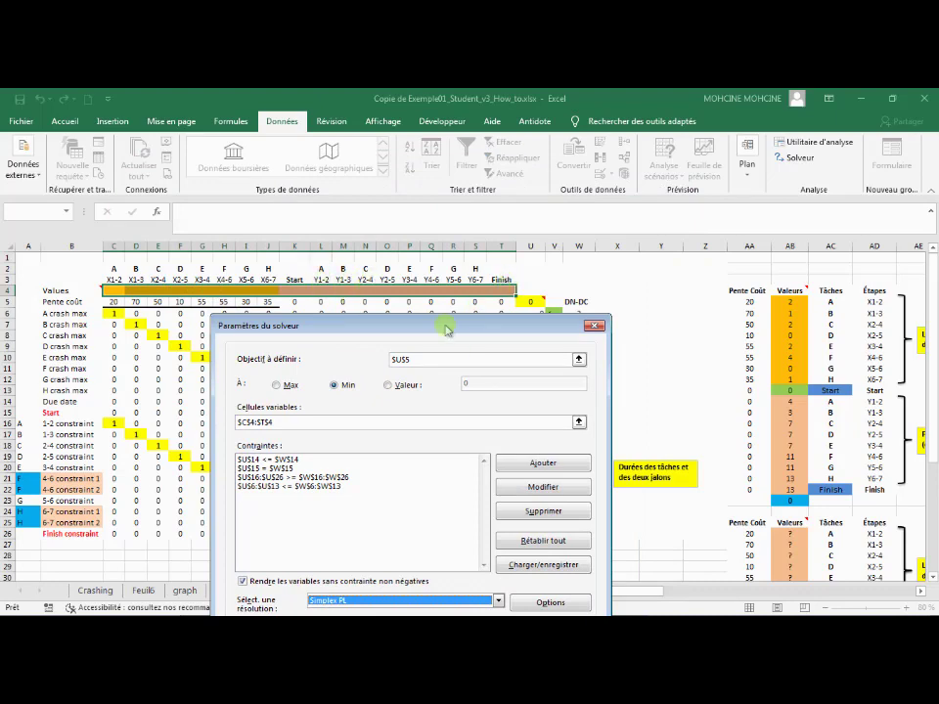
drag(446, 331, 411, 250)
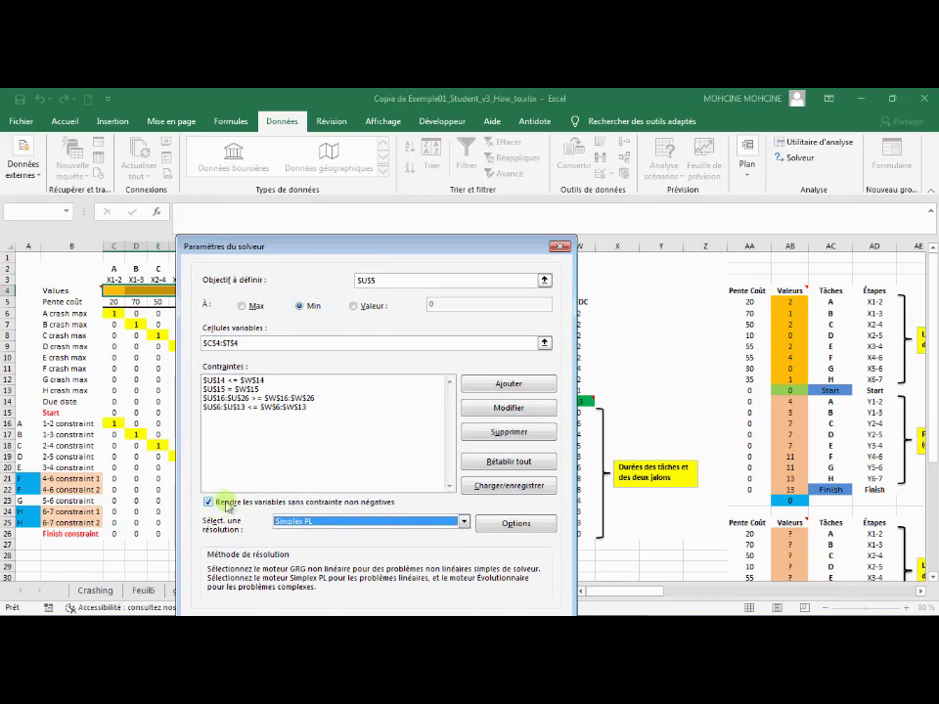
drag(393, 250, 382, 184)
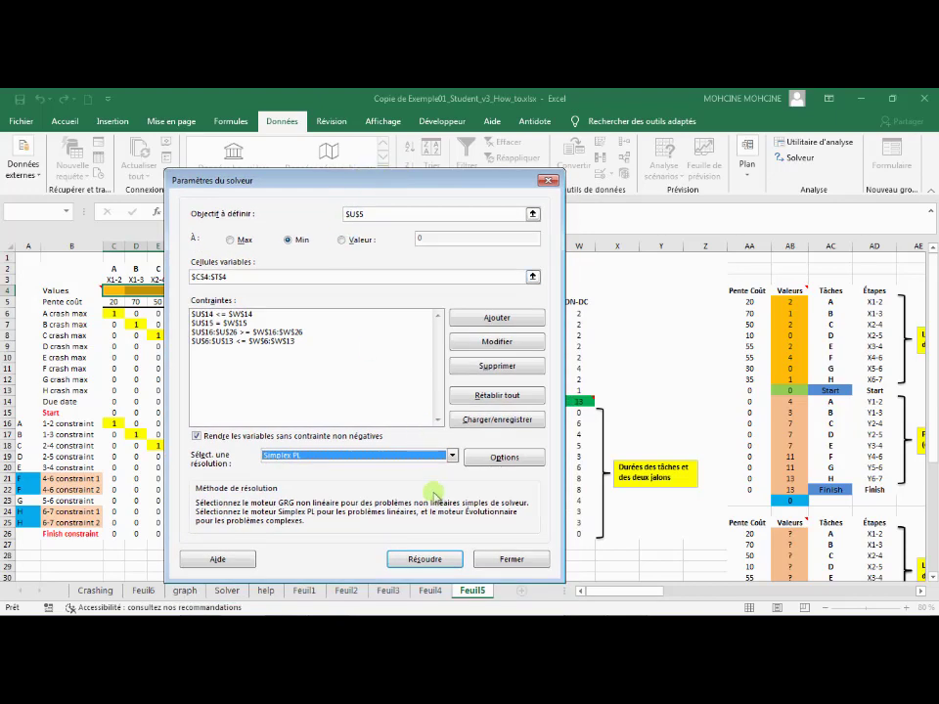
click(424, 559)
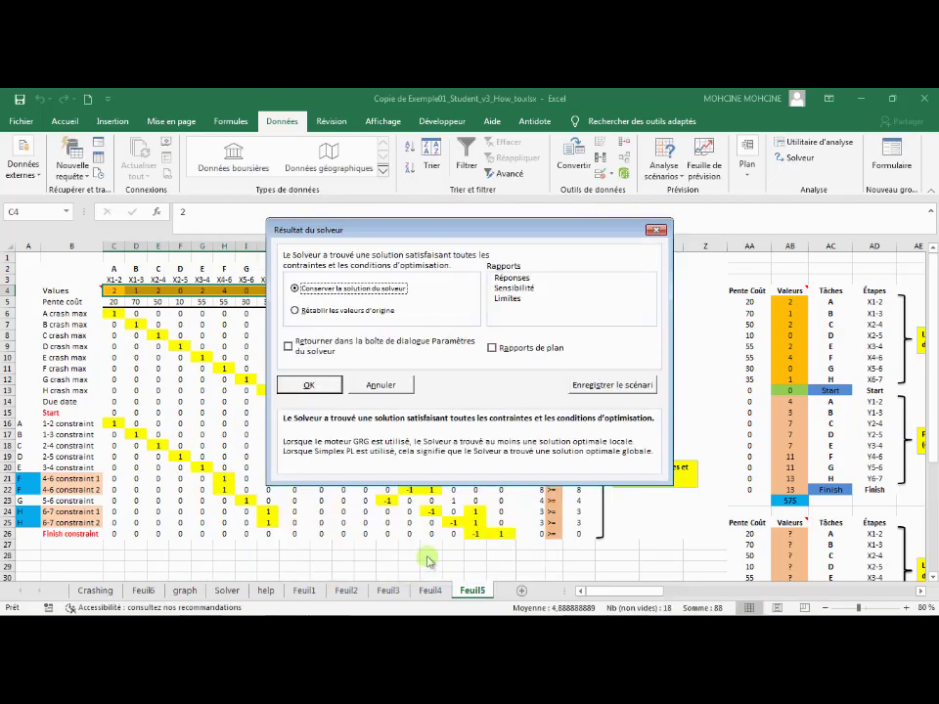
click(306, 386)
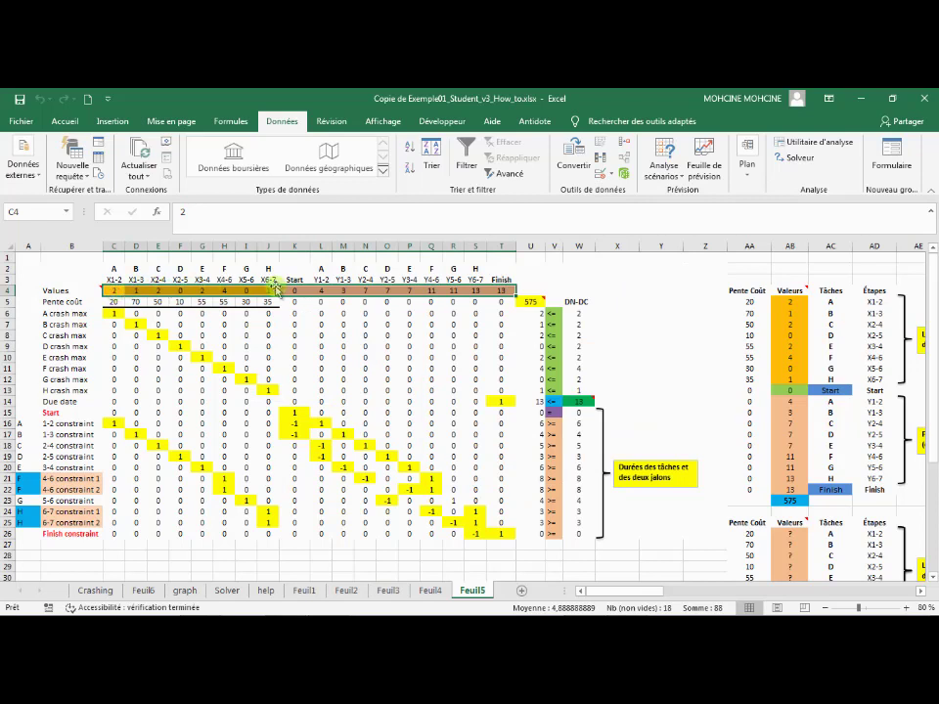
Inspect the total crash cost in U5 and review the objective, variable cells and constraints in the Solver parameters
click(537, 303)
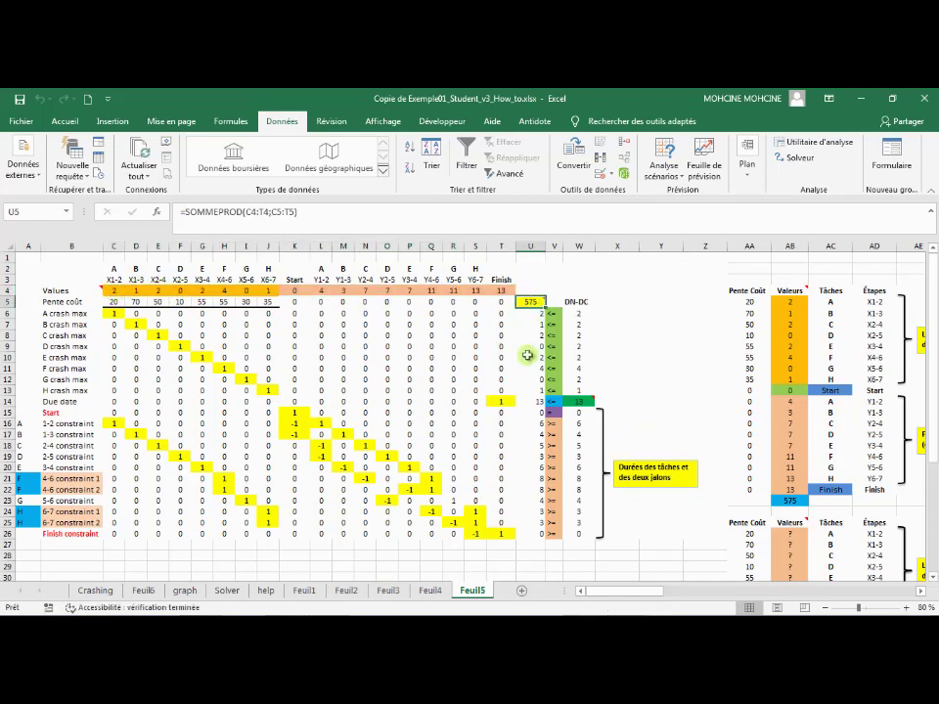
mouse_move(531, 305)
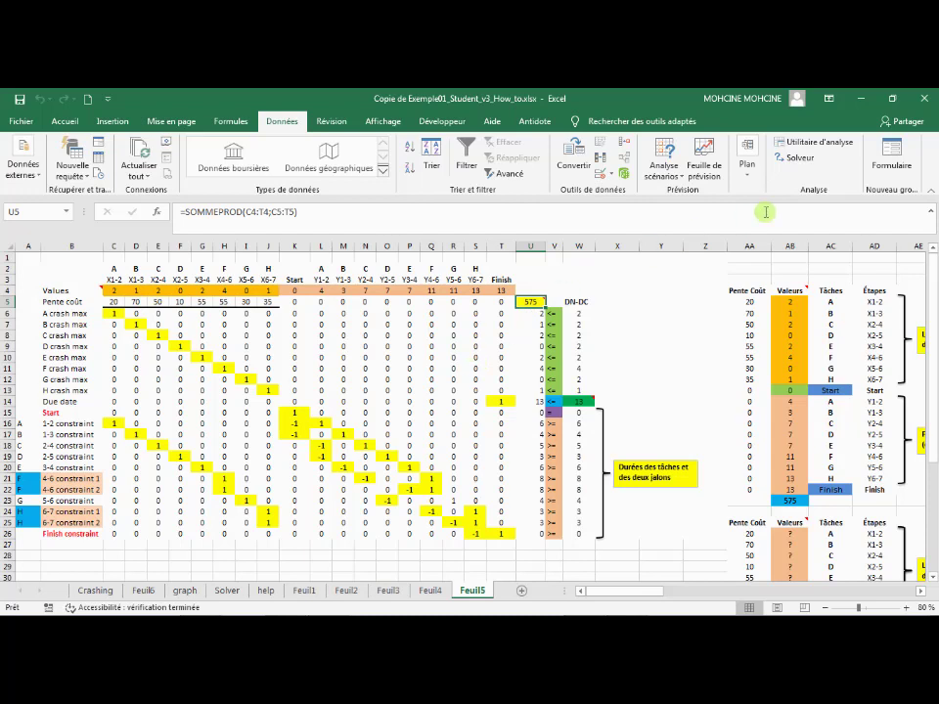
click(800, 158)
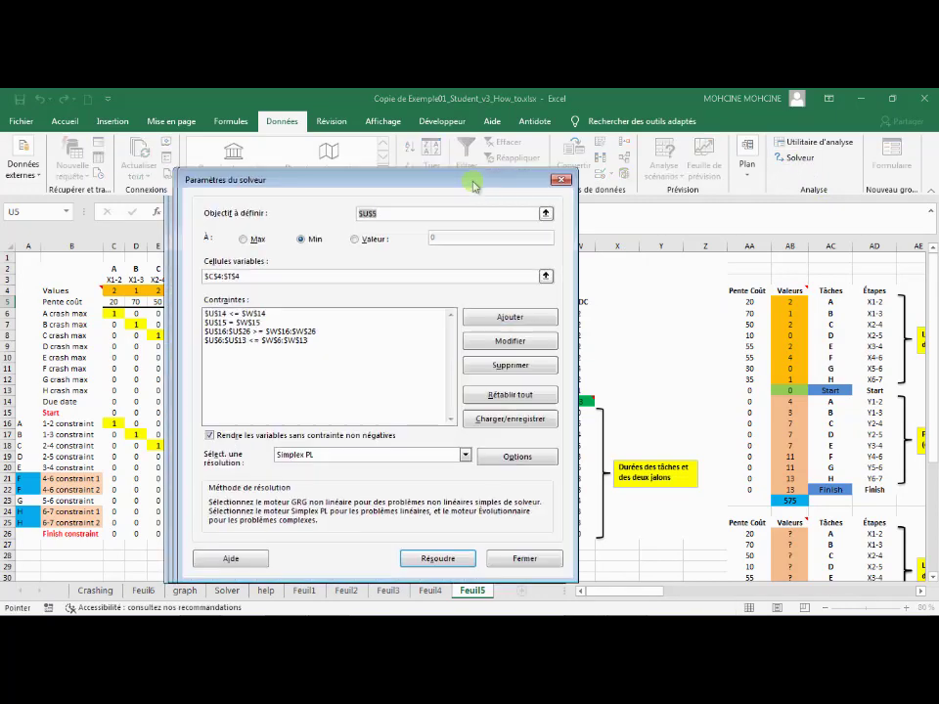
drag(473, 186, 834, 193)
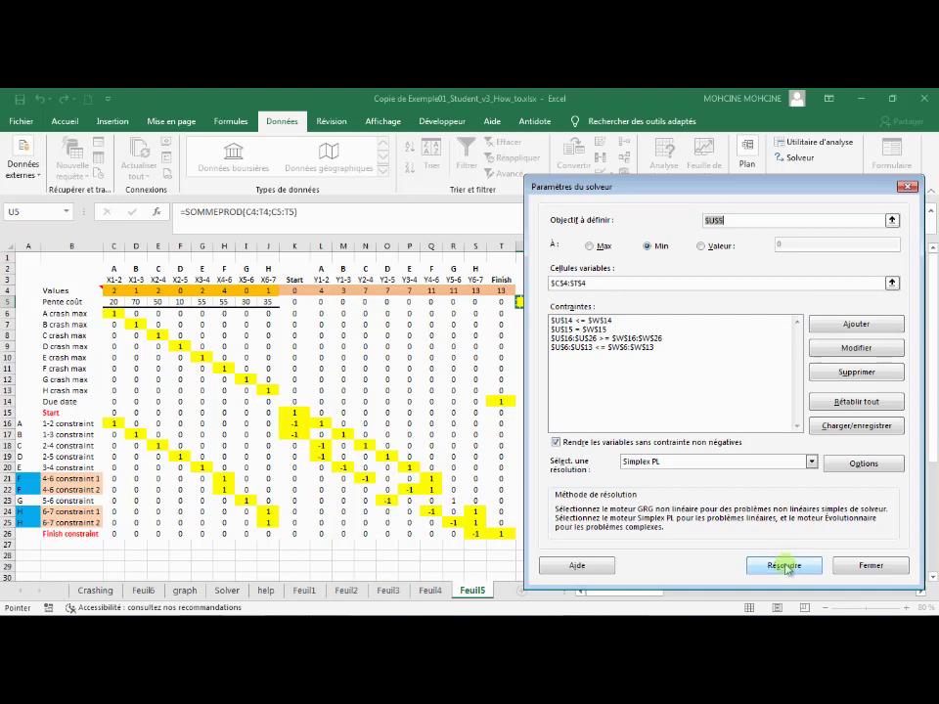
click(907, 189)
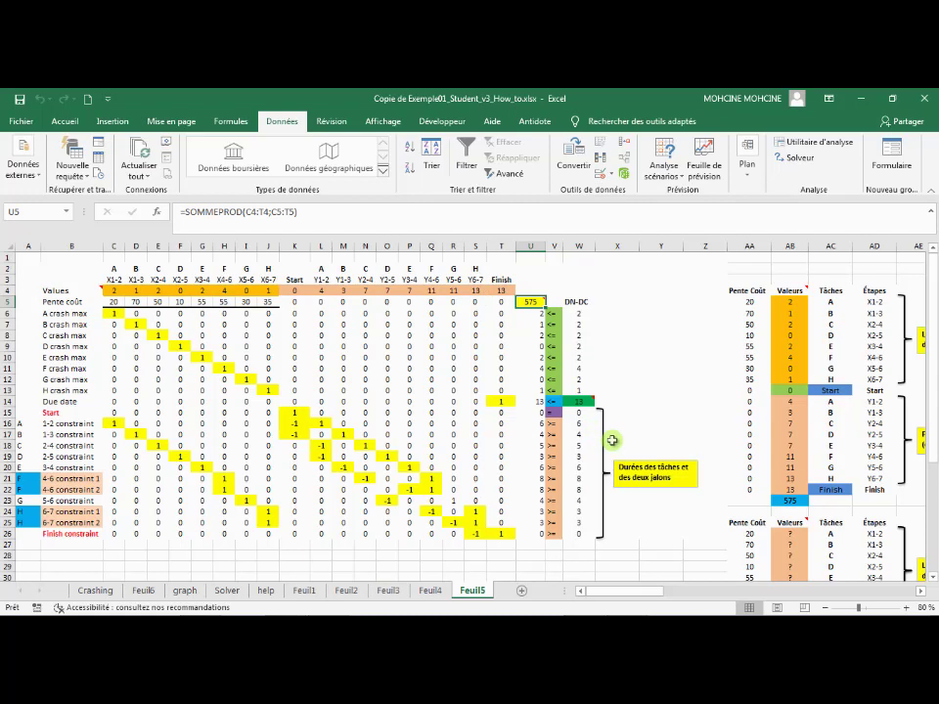
Set the project due date in W14 to 11
click(61, 402)
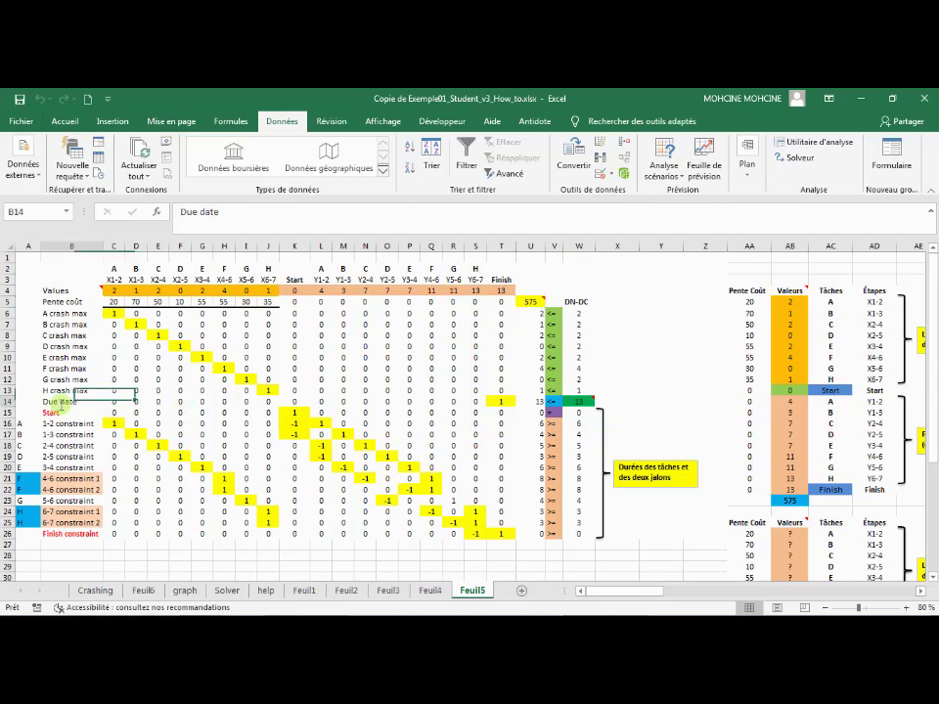
click(580, 401)
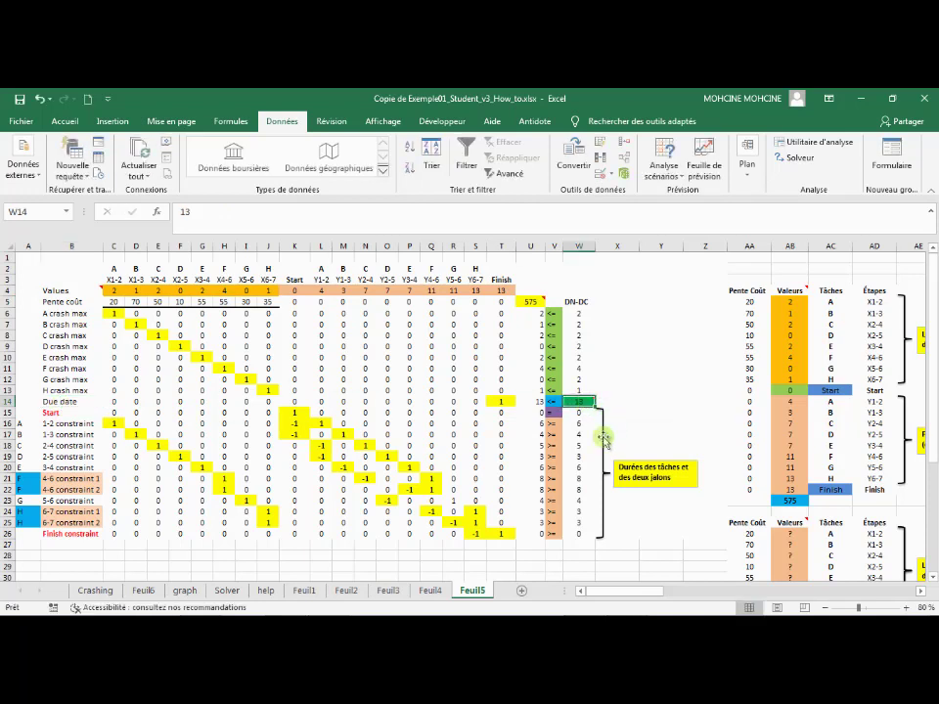
mouse_move(581, 401)
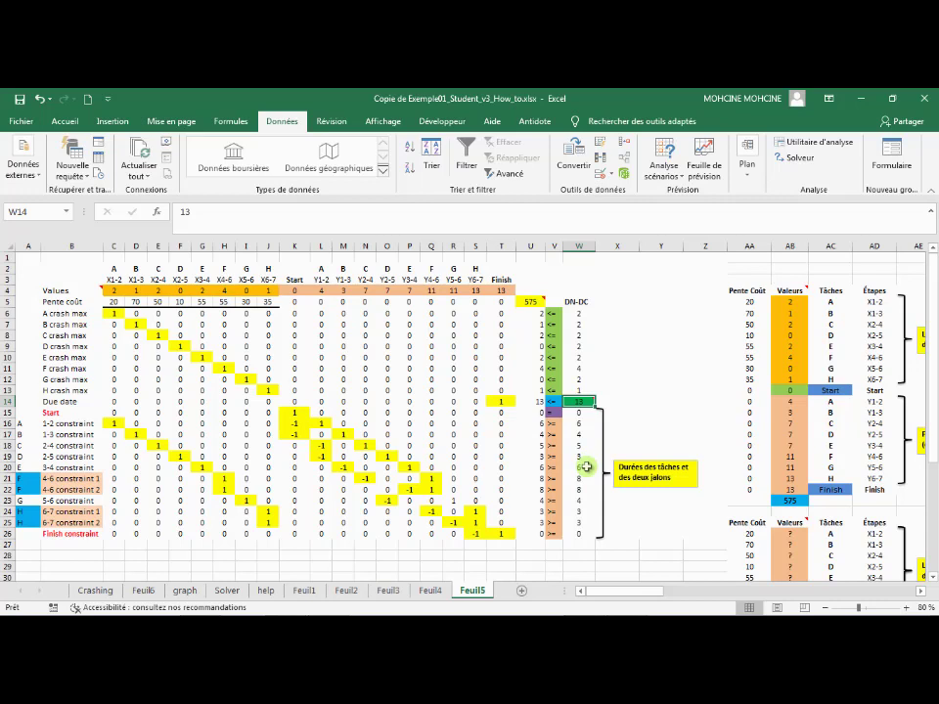
text(11)
key(Return)
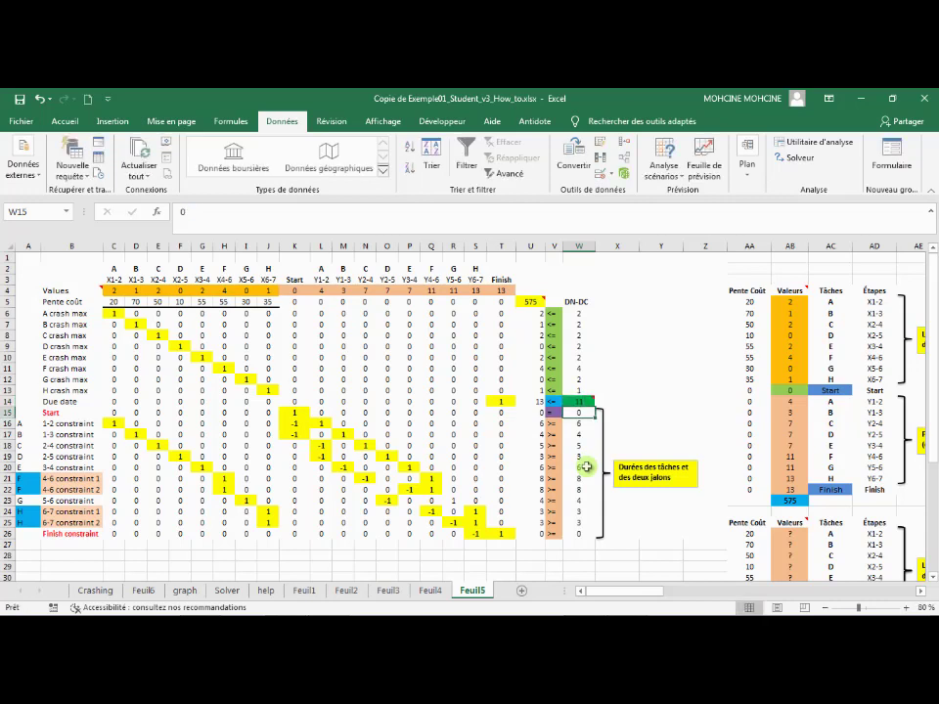
click(579, 401)
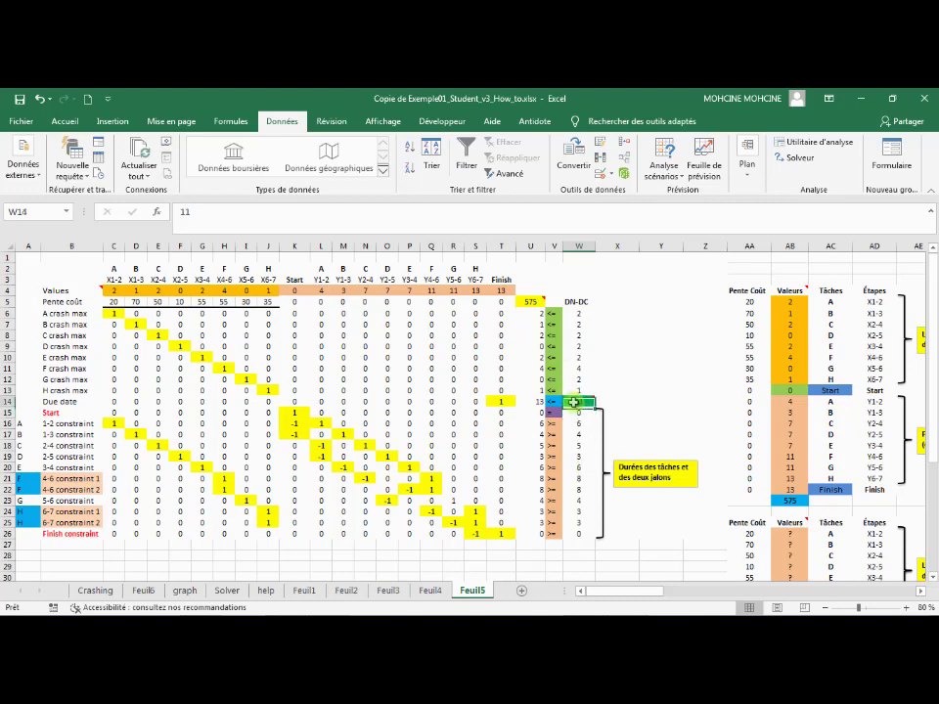
Try to solve the model again for the 11-day due date and close the Solver results
click(800, 159)
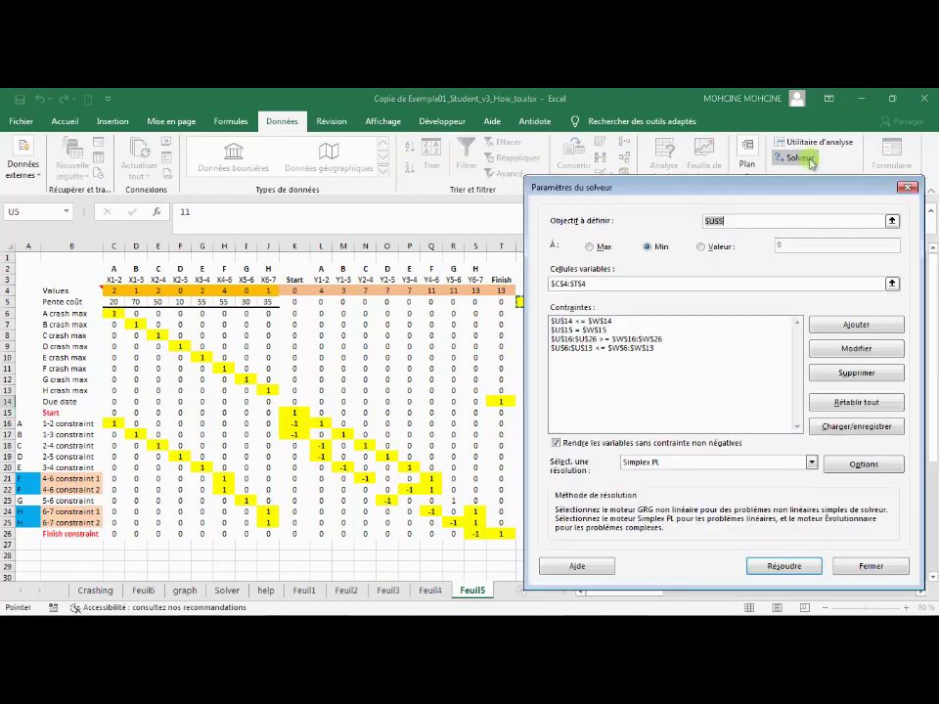
click(797, 568)
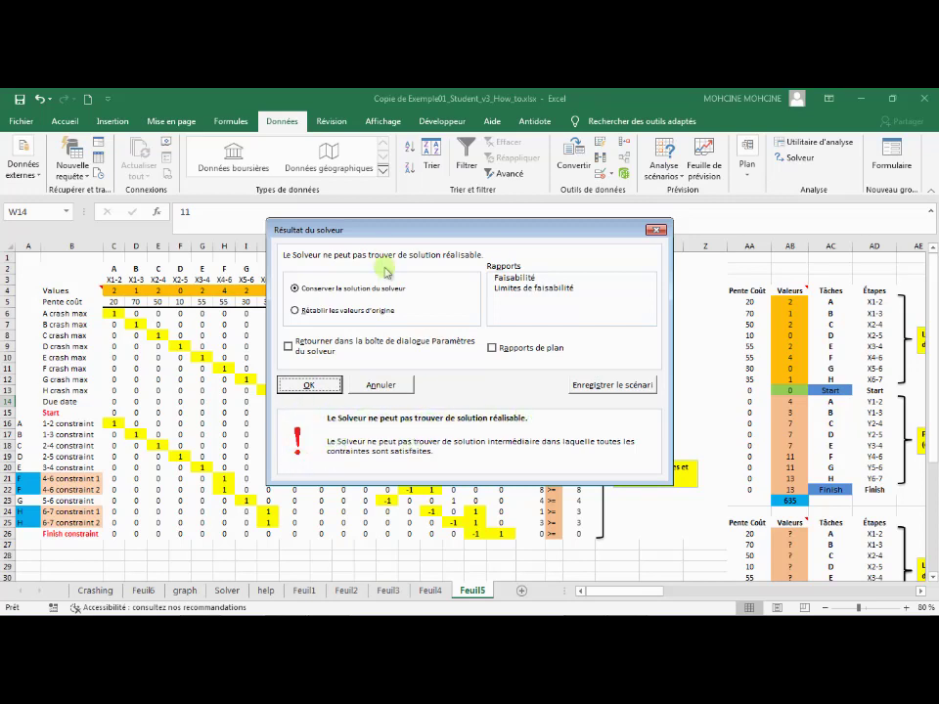
drag(462, 235, 196, 210)
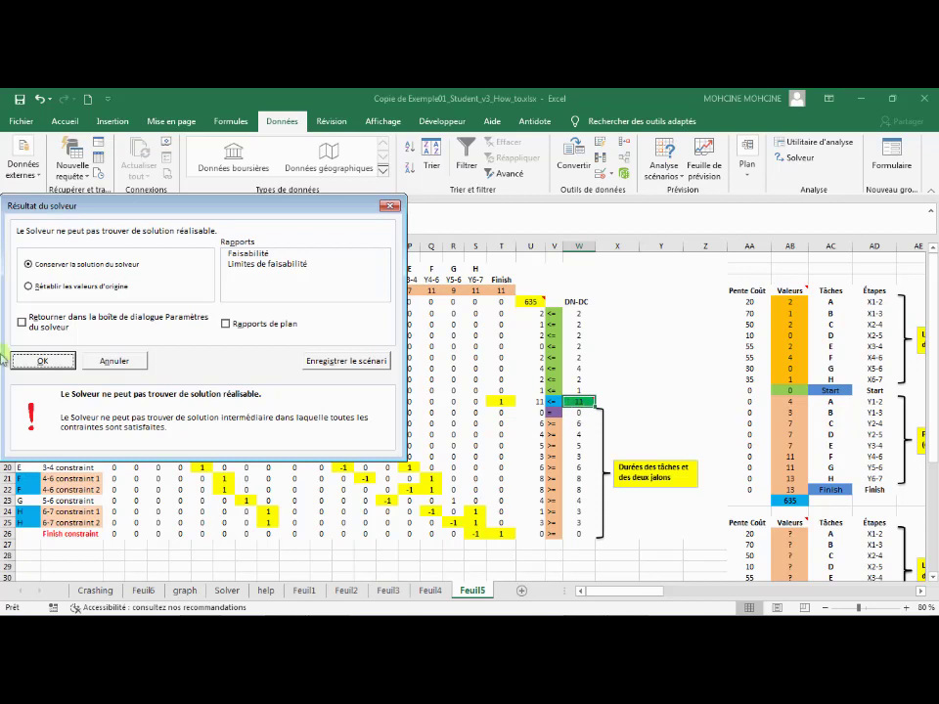
click(43, 360)
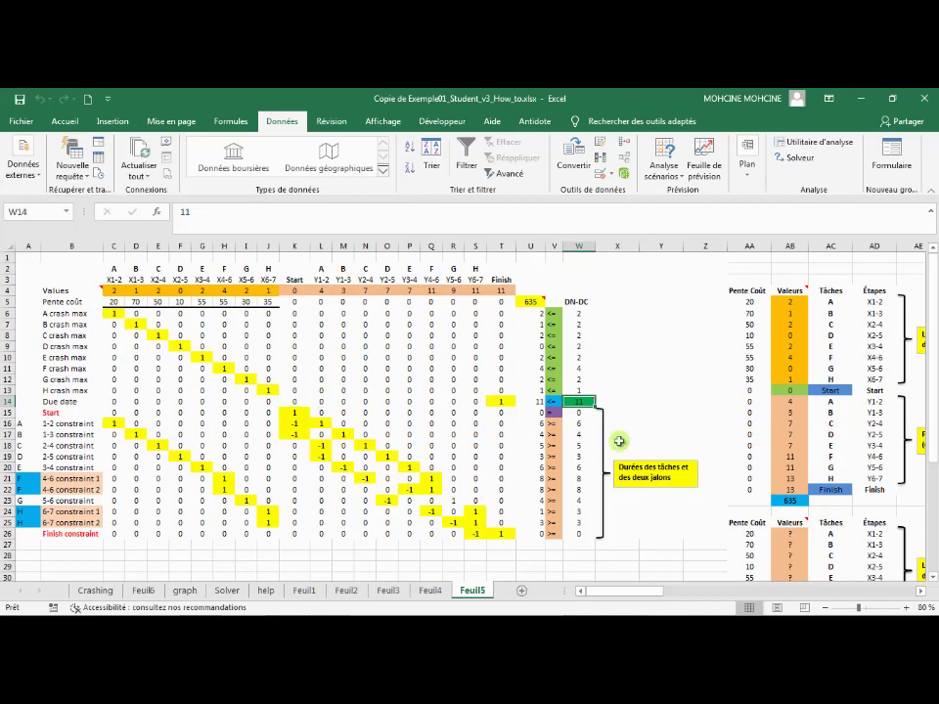
Set the project due date in W14 to 14
text(14)
key(Return)
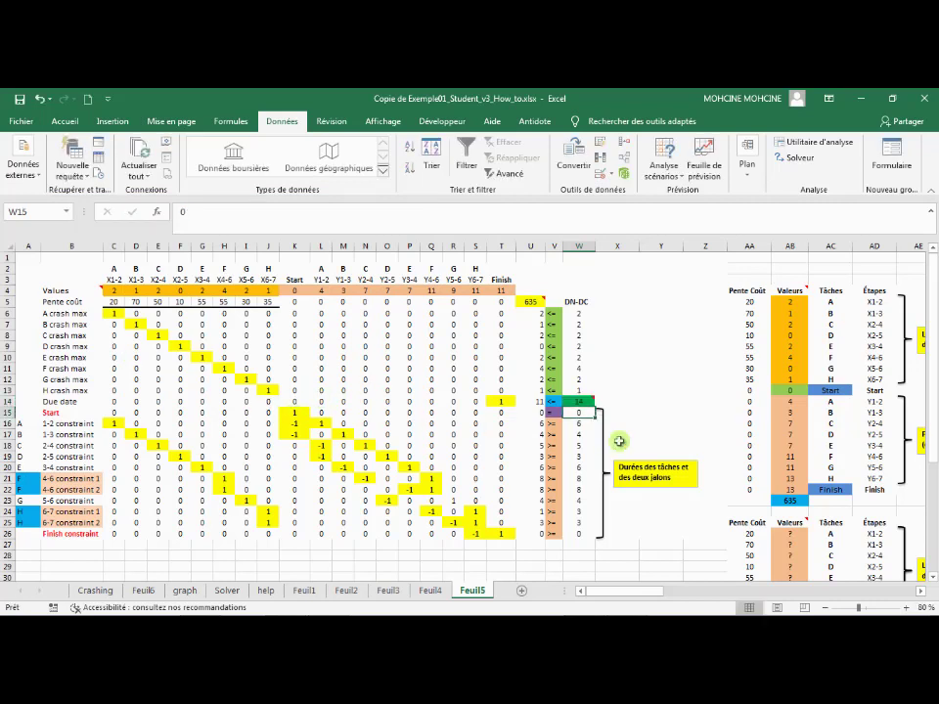
click(575, 399)
Solve the model again for the 14-day due date, keep the solution, and check the Finish value and total cost
click(799, 158)
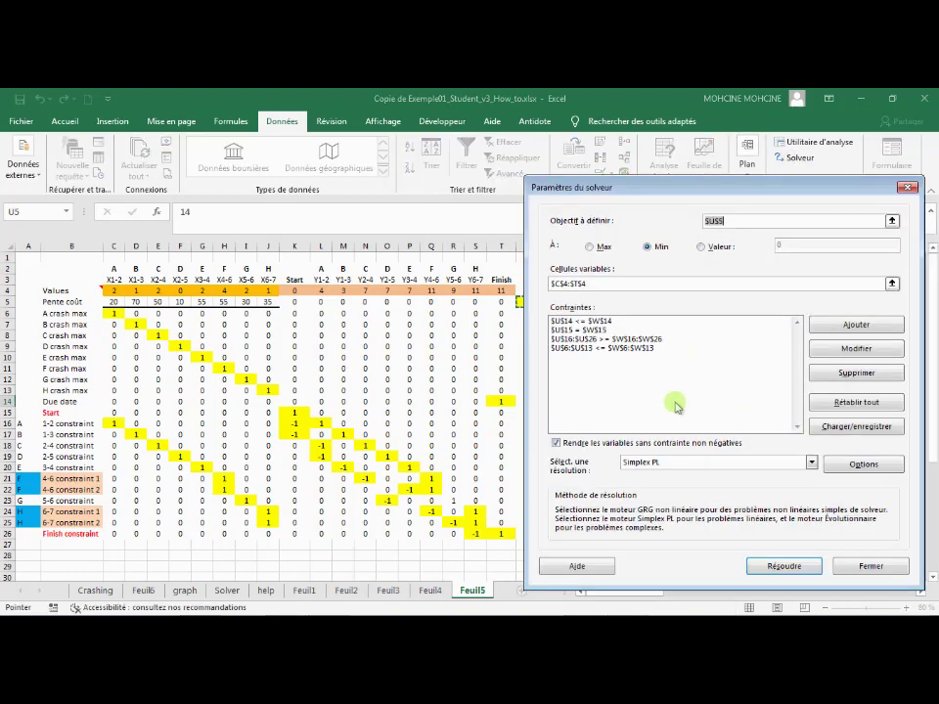
click(784, 566)
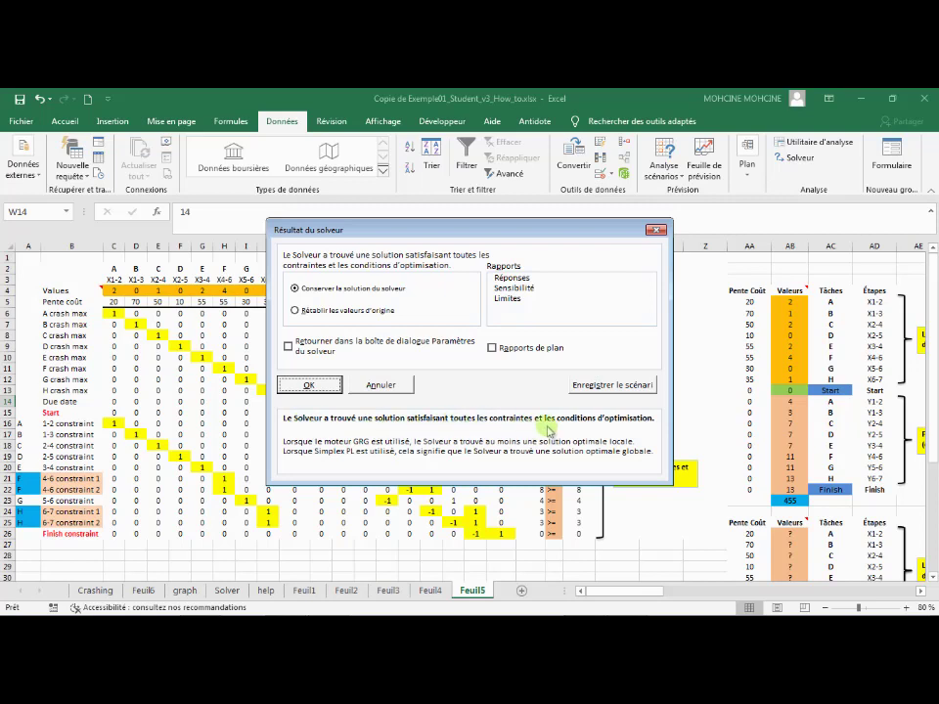
click(305, 385)
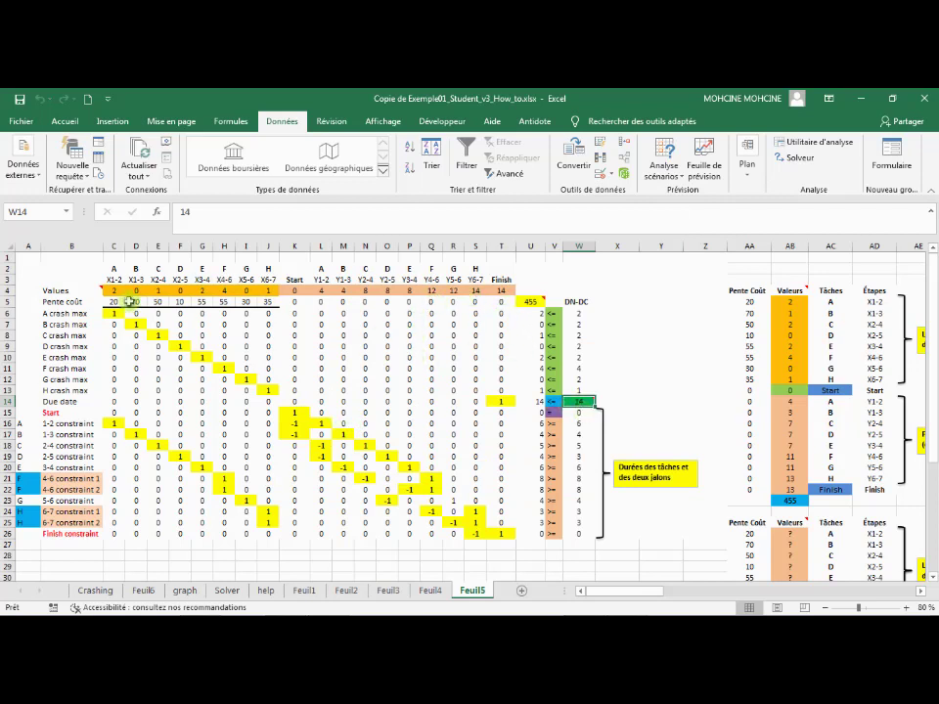
click(508, 292)
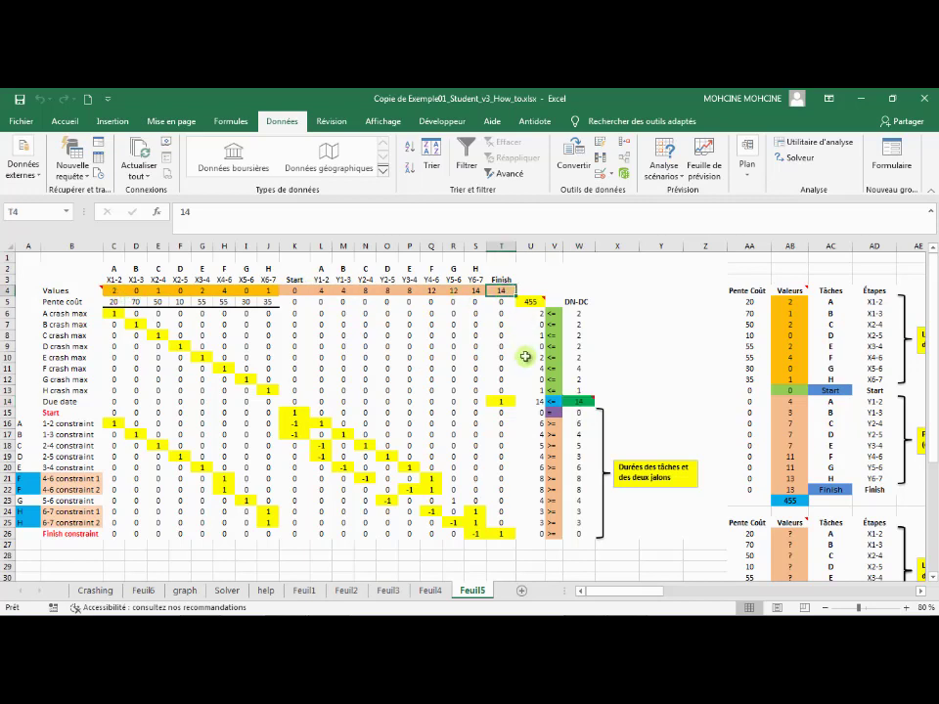
click(530, 301)
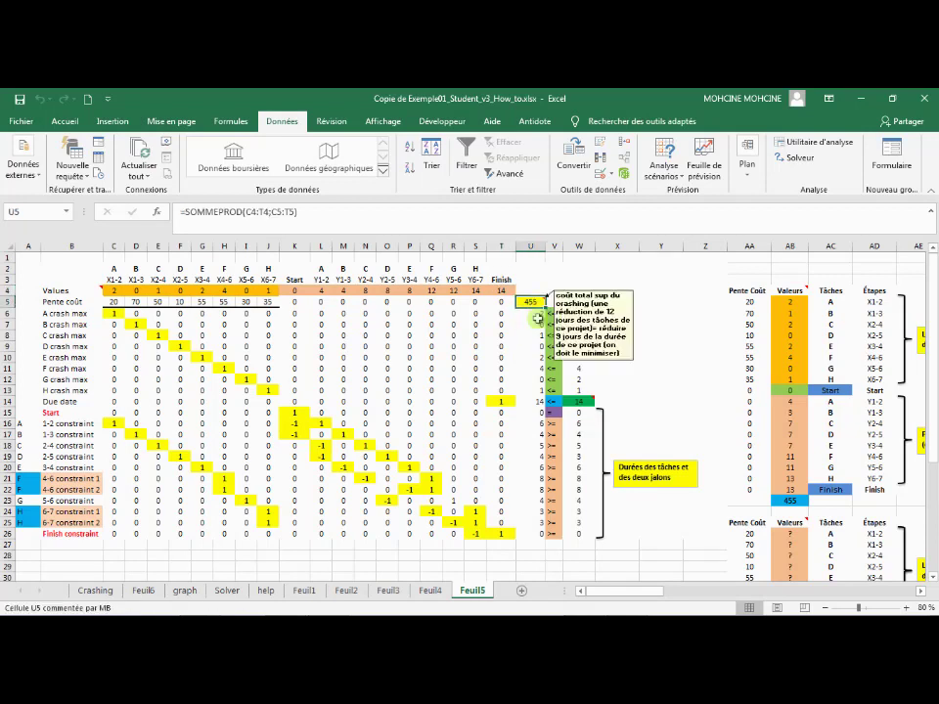